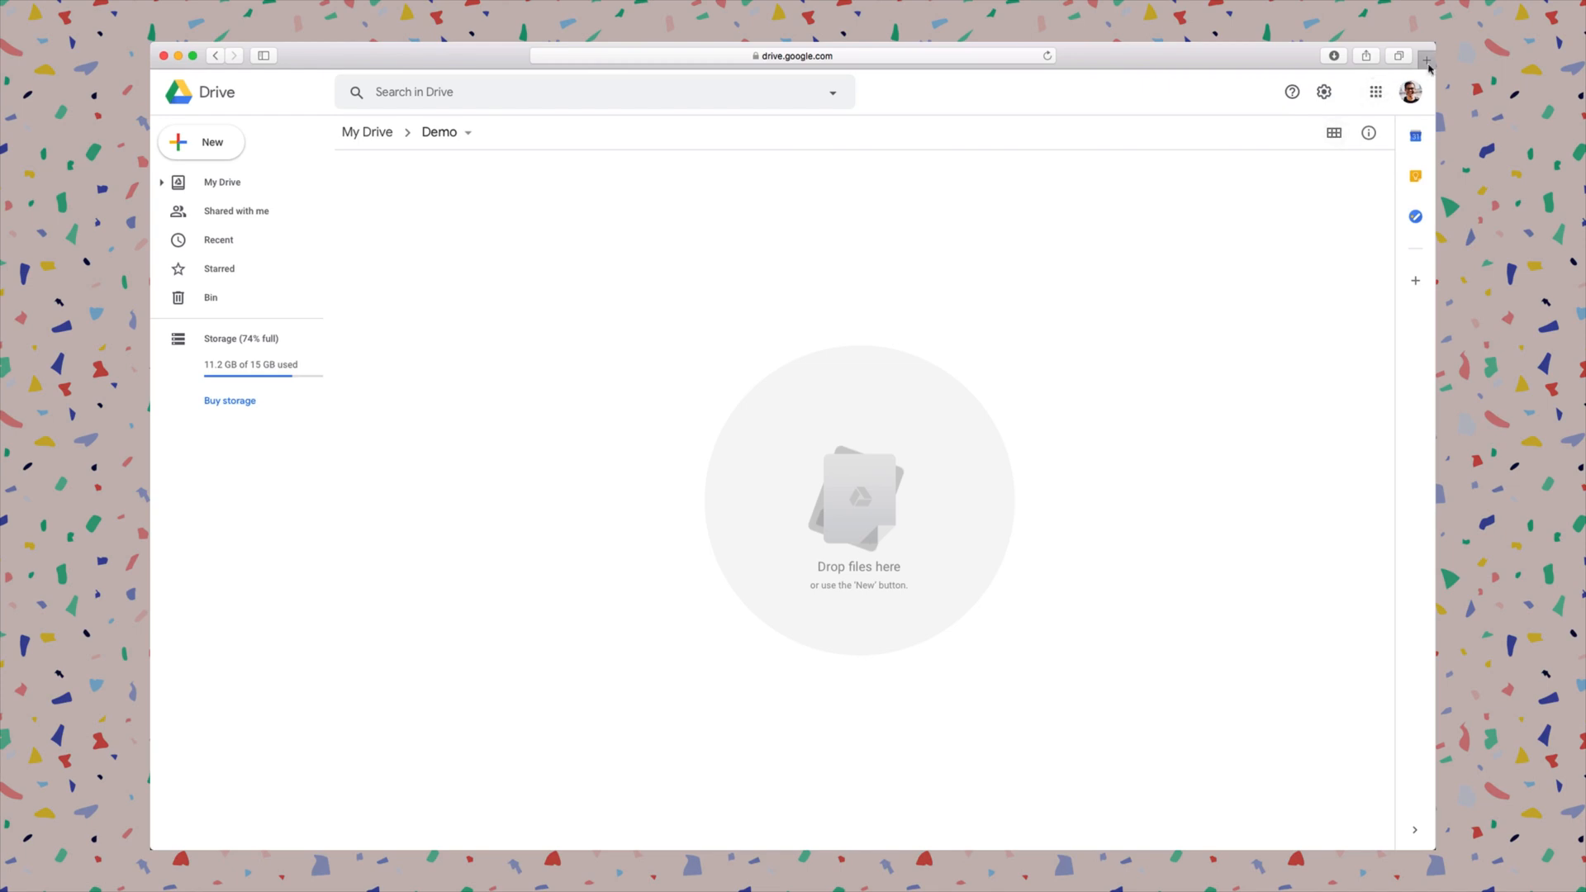
- Search the web for "g suite marketplace" in a new browser tab and open the G Suite Marketplace site
{"action": "key", "text": "super+t"}
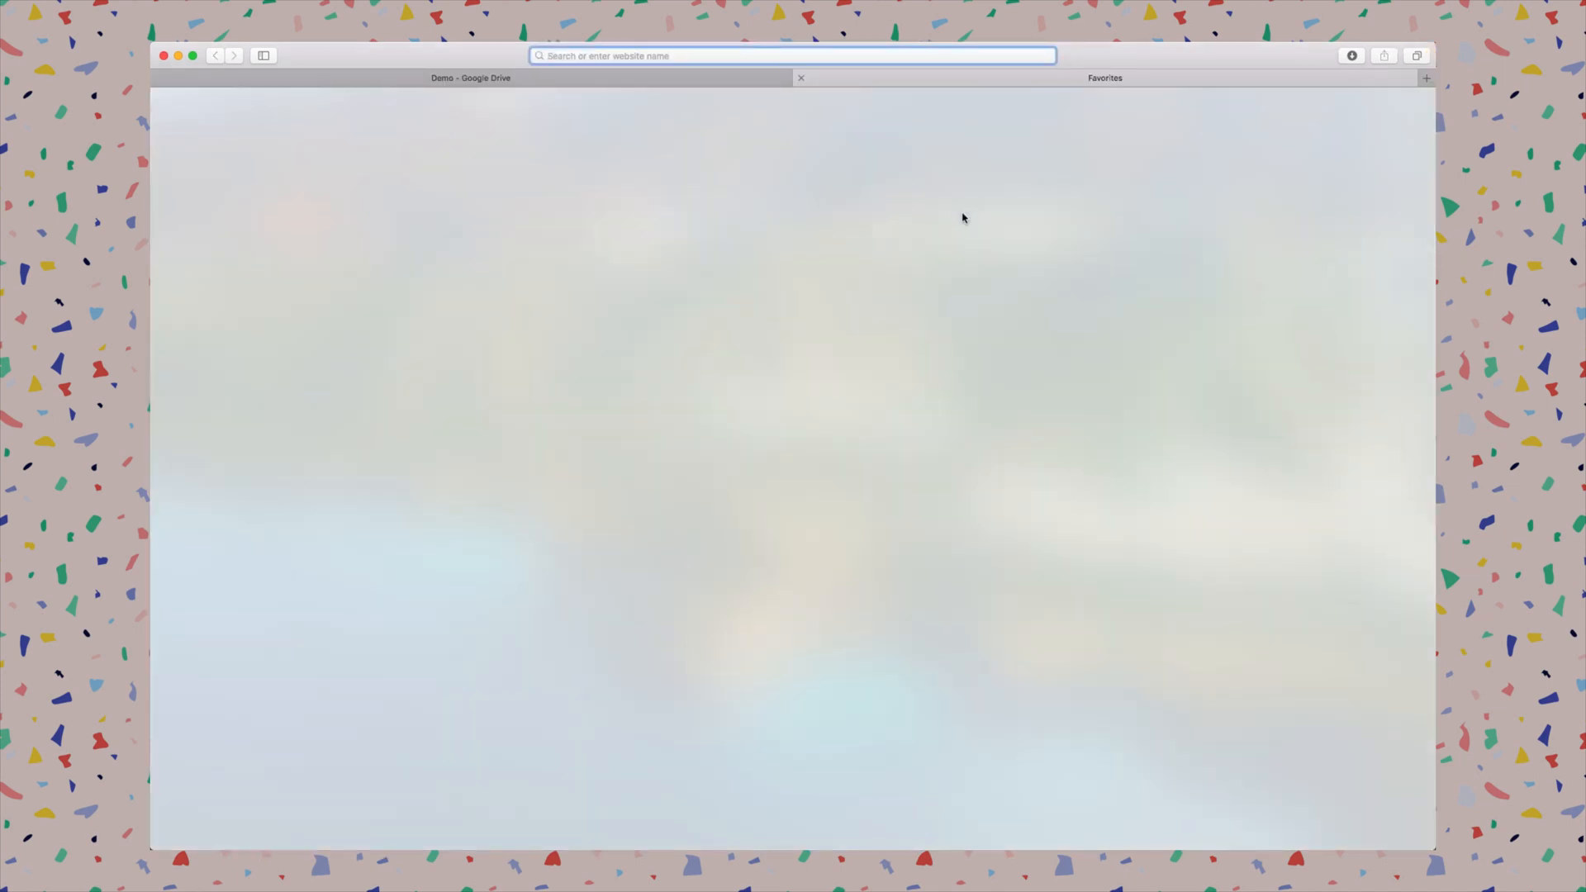
{"action": "type", "text": "gsuite marke"}
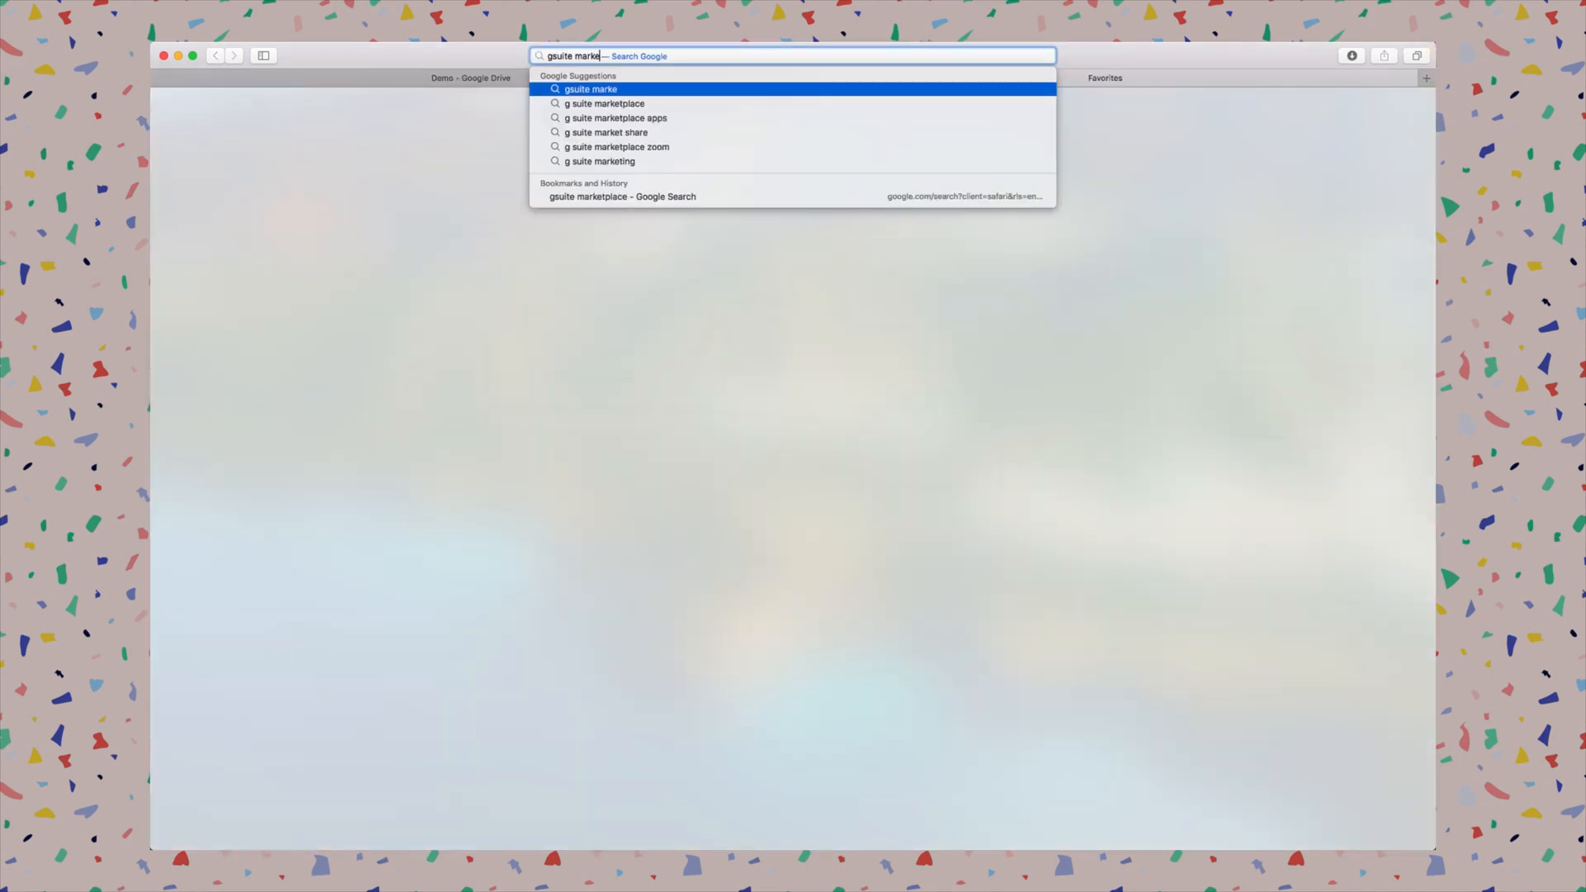
{"action": "key", "text": "Down"}
{"action": "key", "text": "Return"}
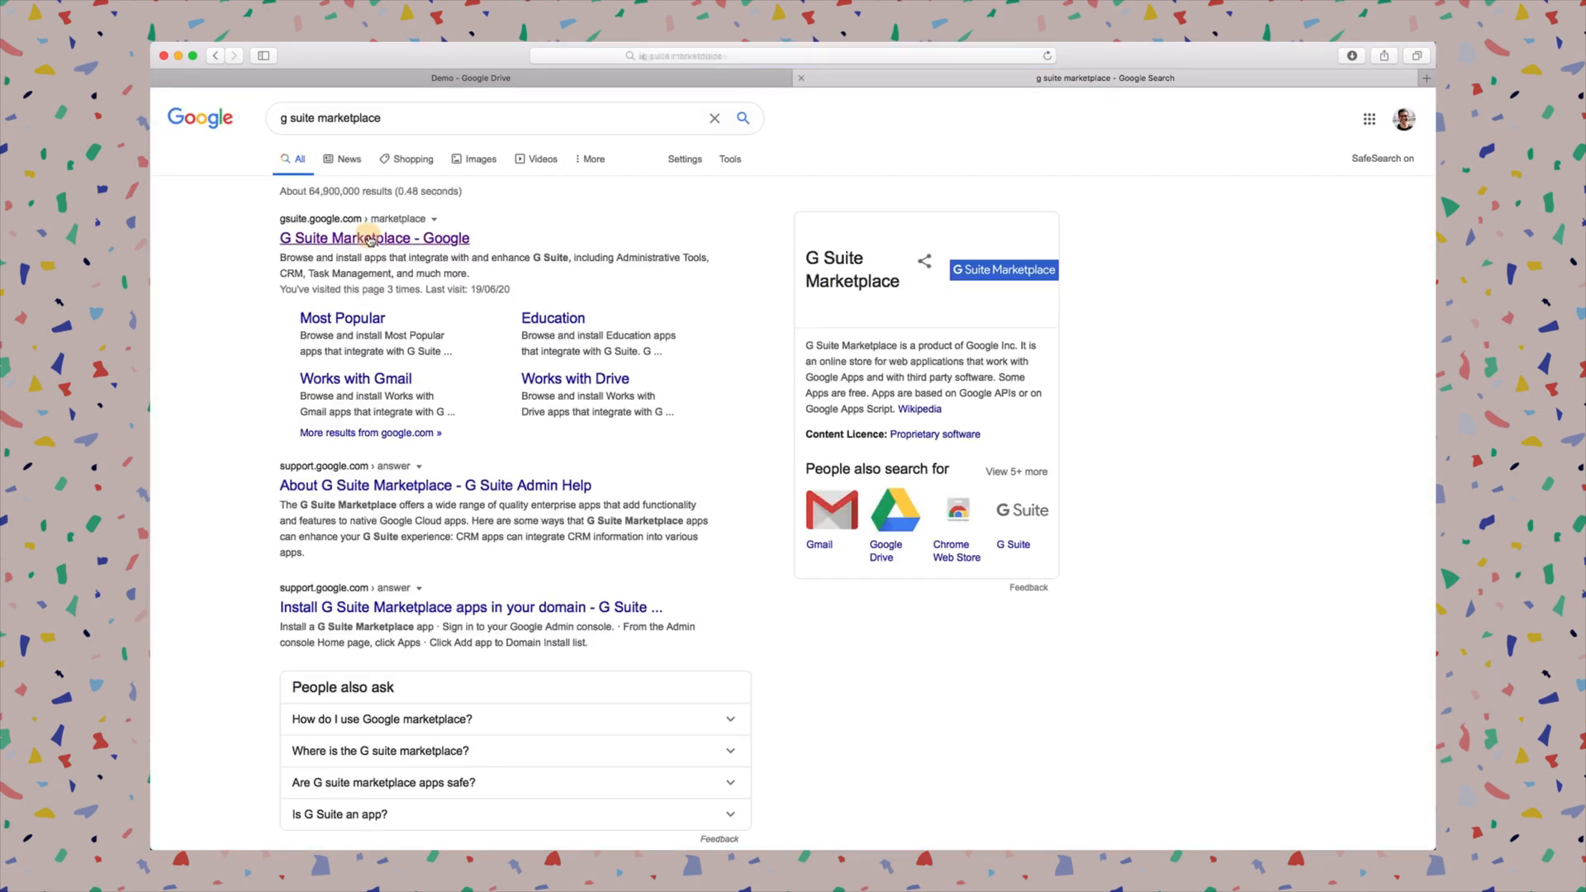
{"action": "left_click", "coordinate": [371, 240]}
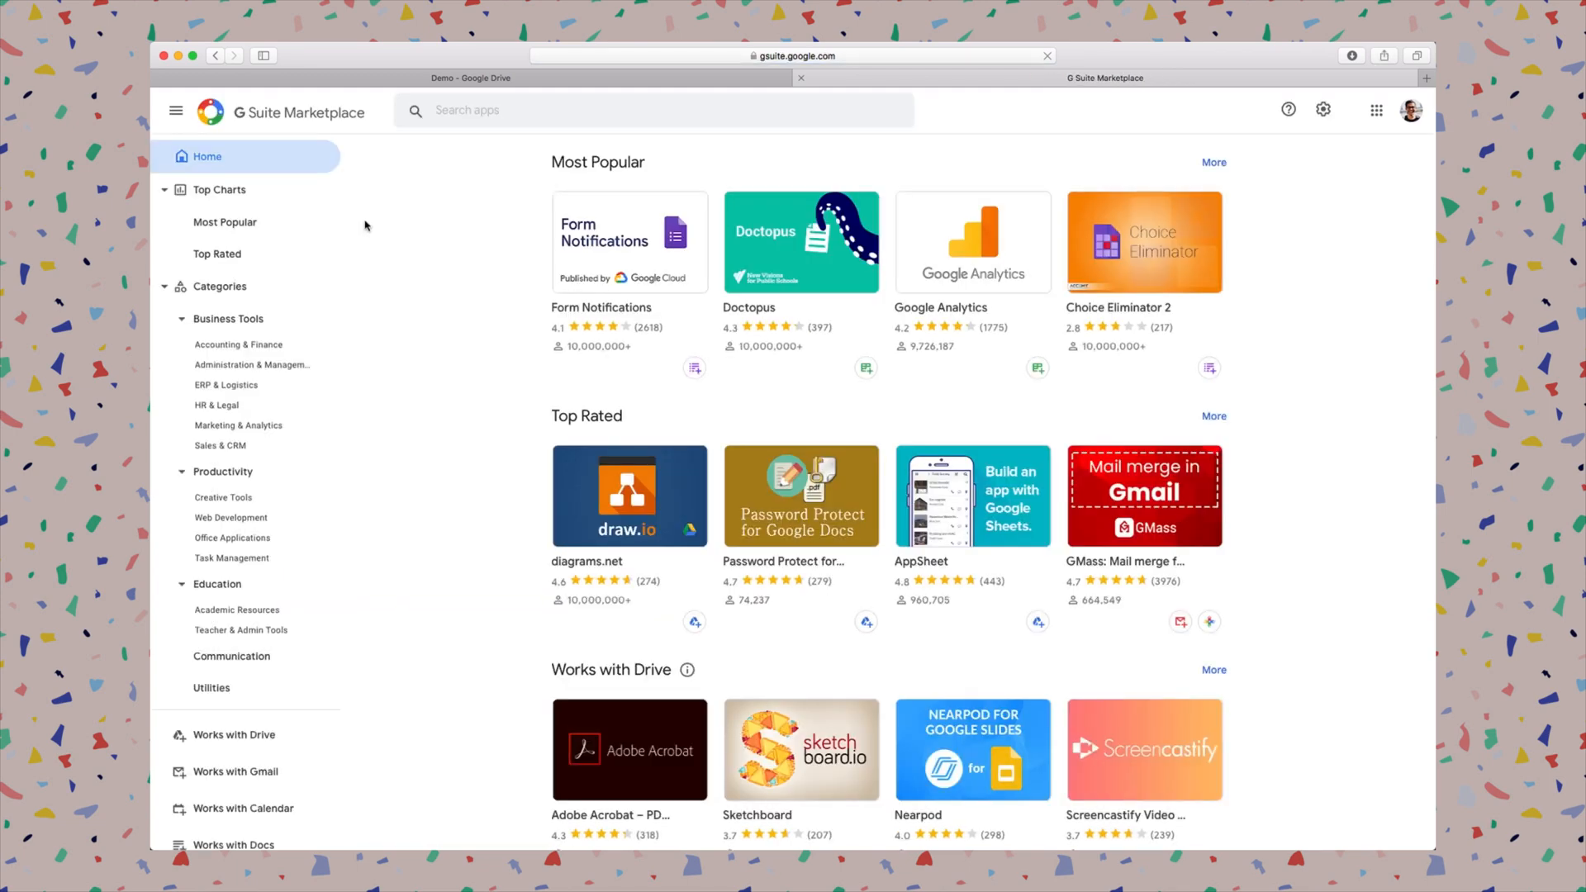
- Search the marketplace for kuizical and view the add-on's page, including its Docs and Forms compatibility
{"action": "left_click", "coordinate": [465, 114]}
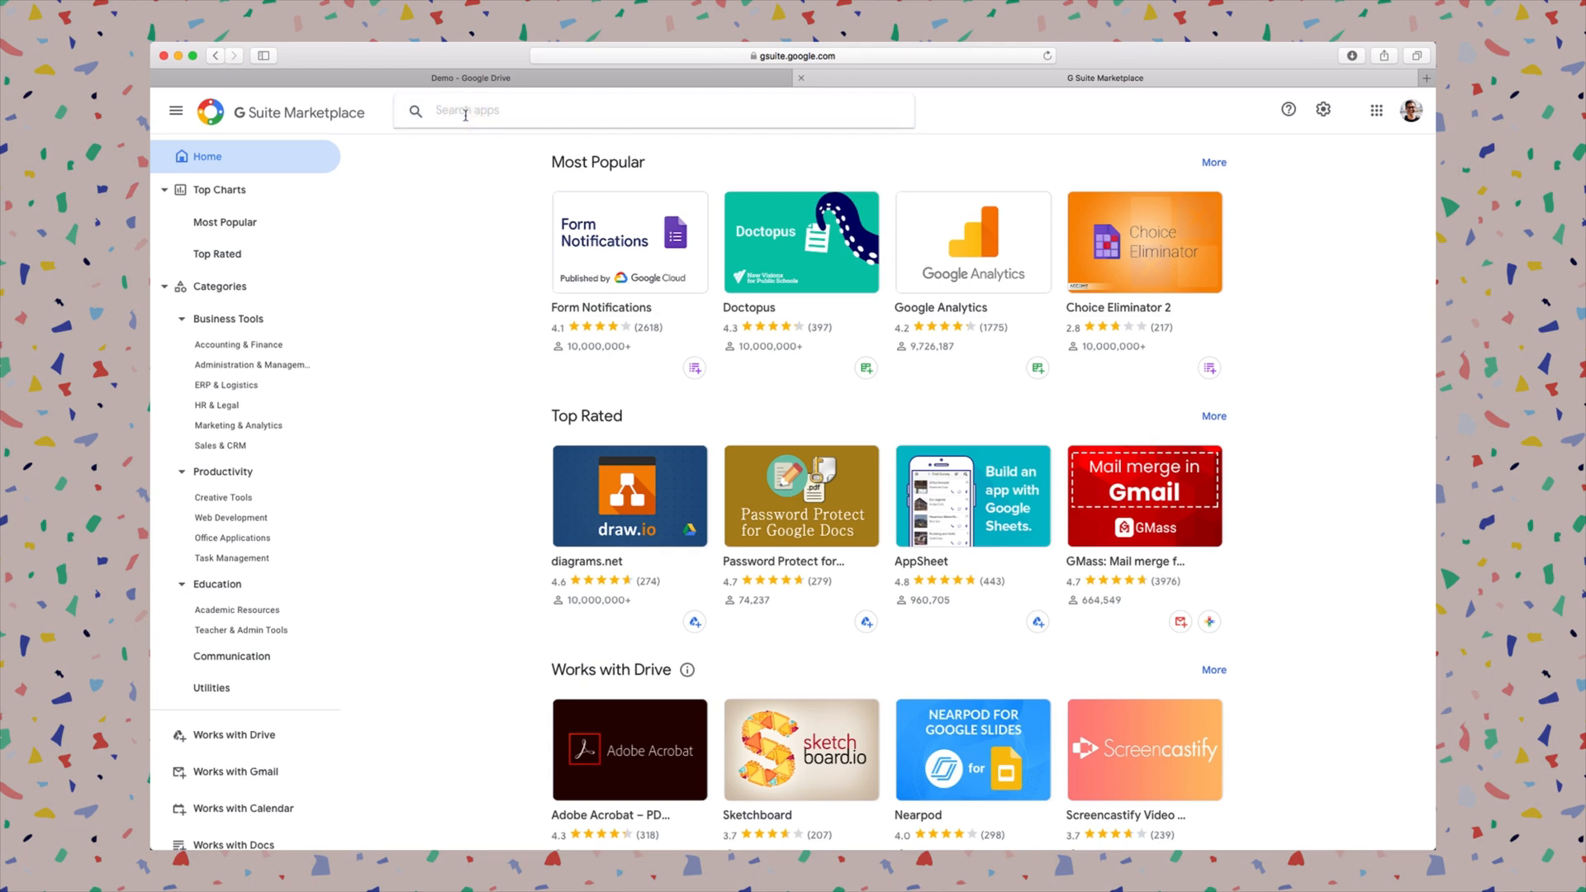
{"action": "type", "text": "kuizical"}
{"action": "key", "text": "Return"}
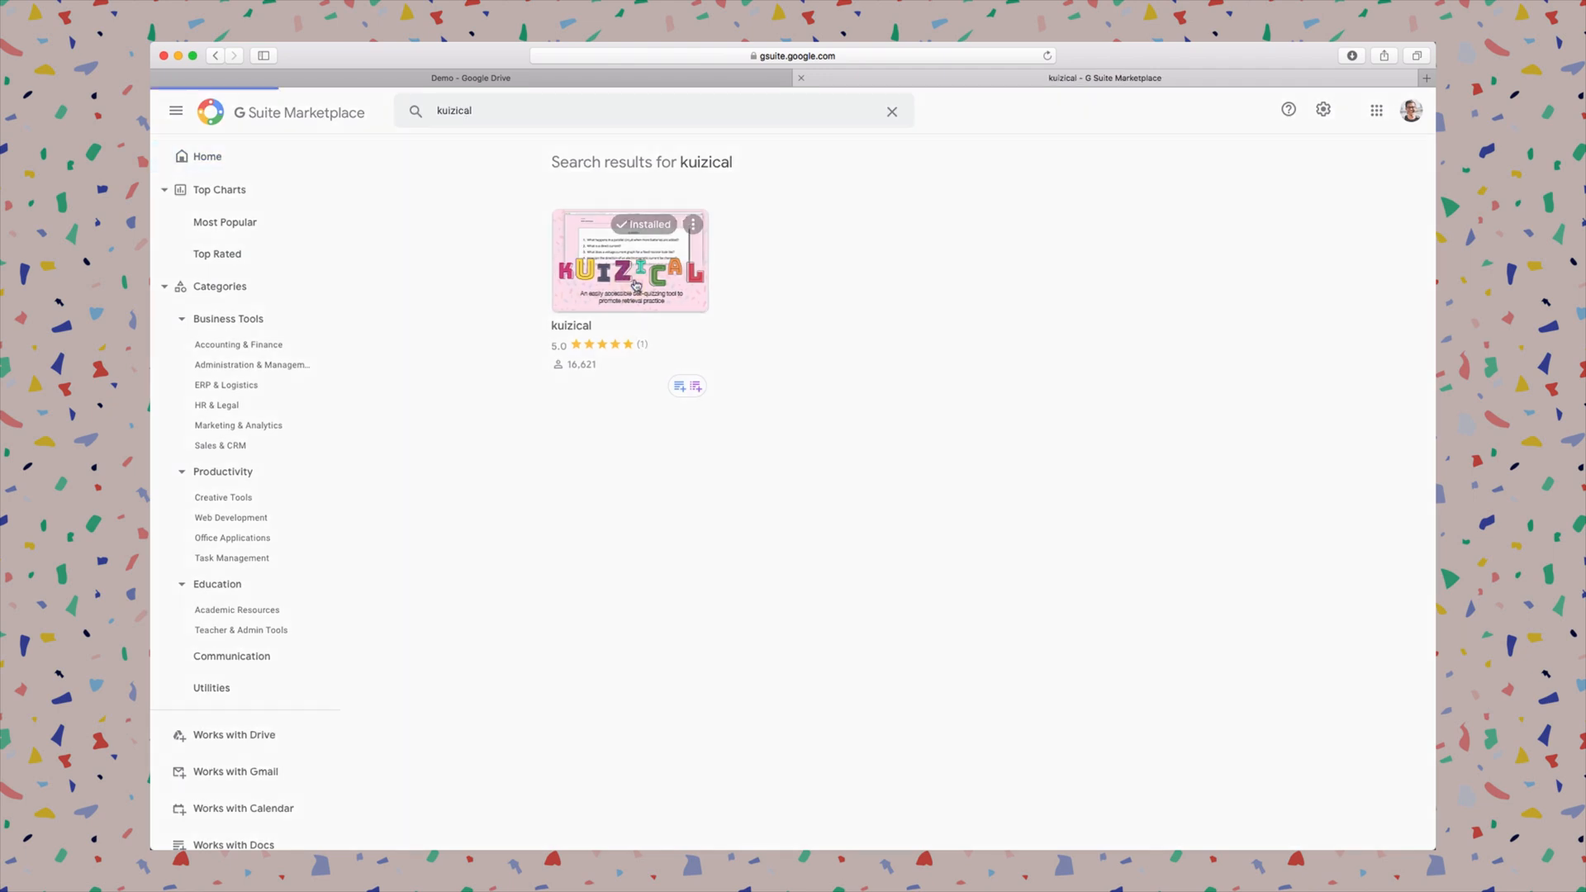
{"action": "left_click", "coordinate": [628, 283]}
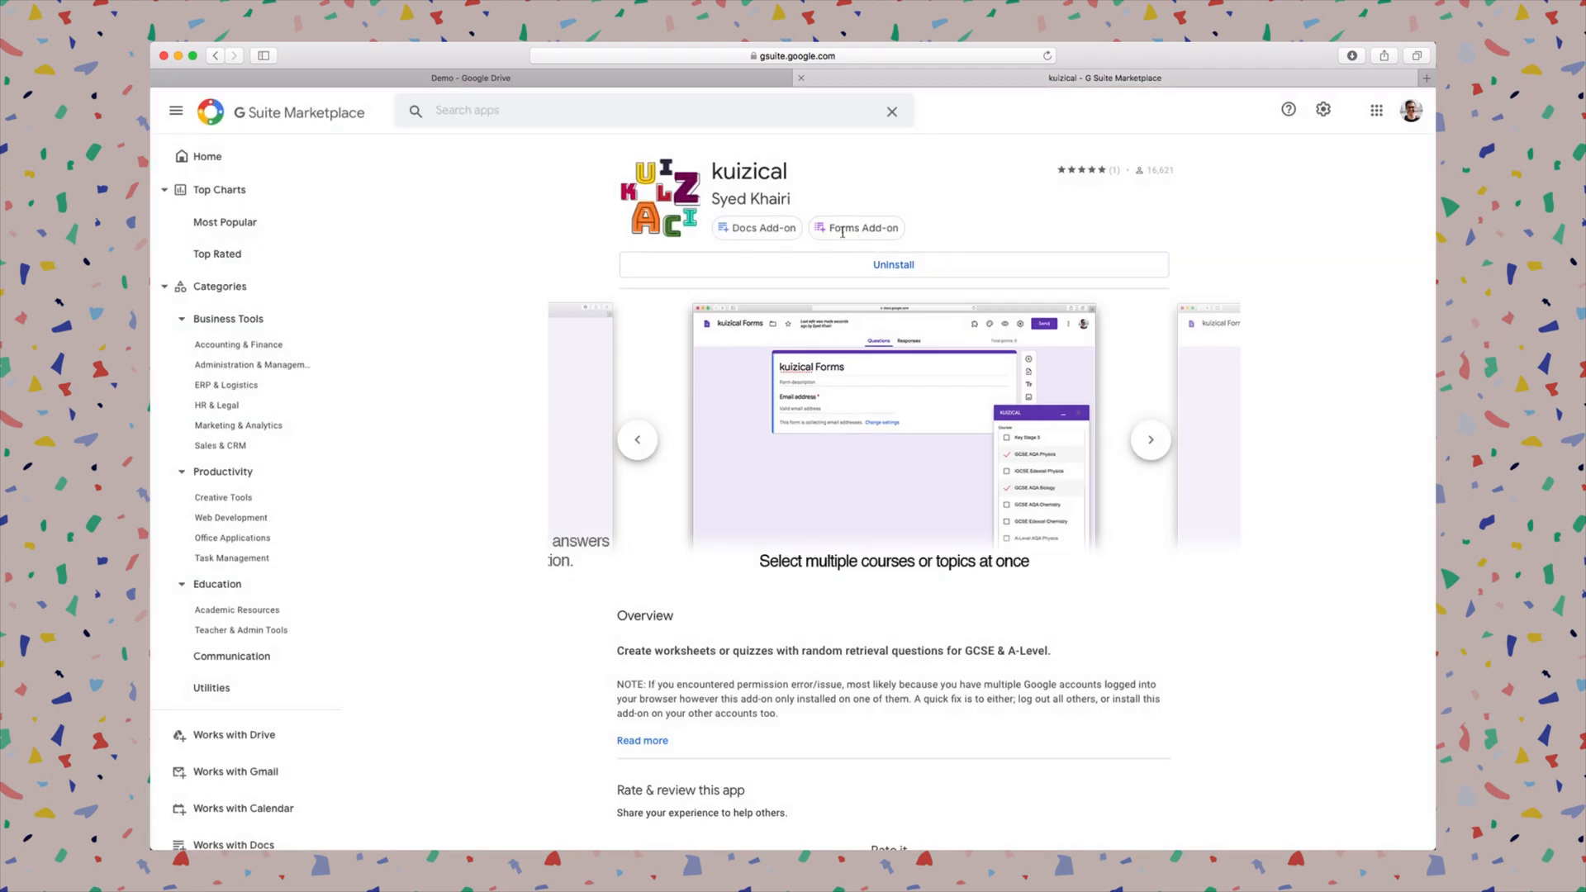
{"action": "mouse_move", "coordinate": [835, 229]}
{"action": "mouse_move", "coordinate": [765, 228]}
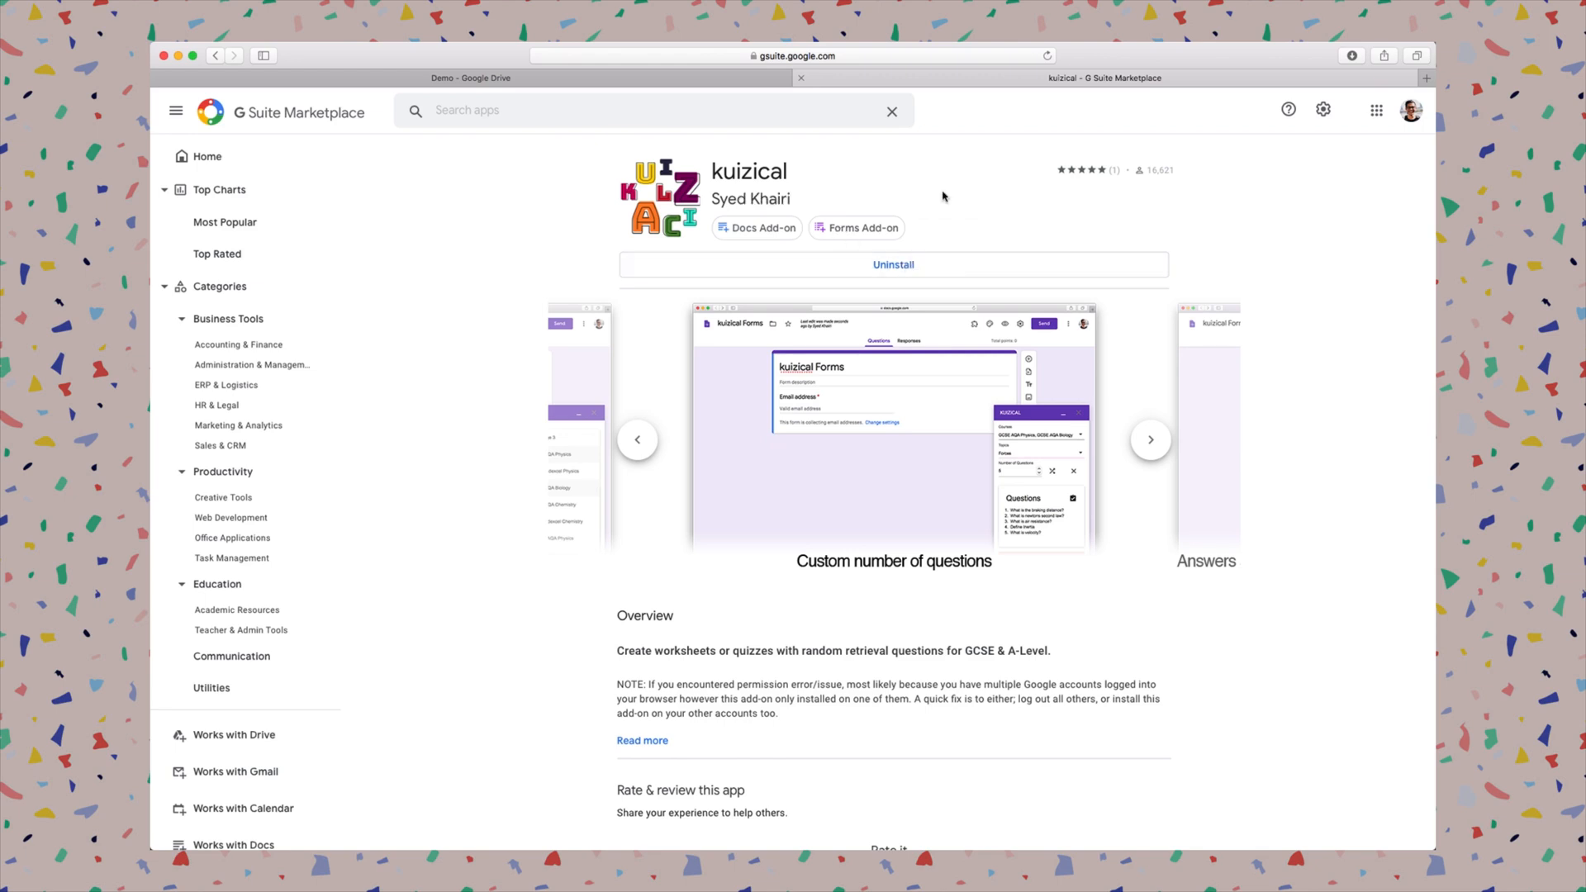
- Return to the Demo folder in Google Drive
{"action": "left_click", "coordinate": [753, 83]}
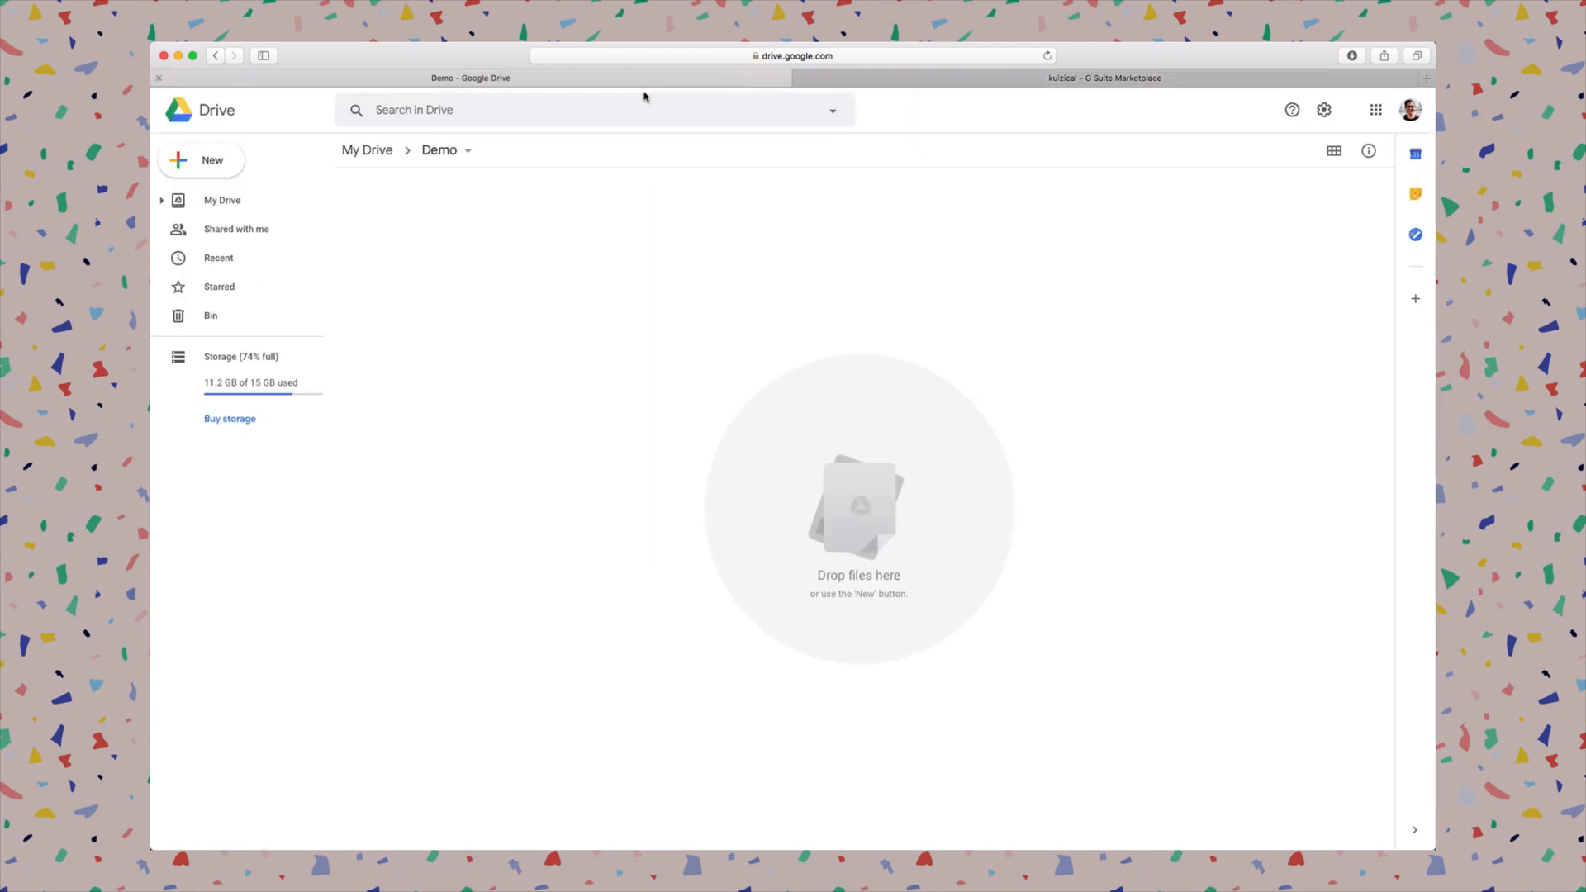
{"action": "left_click", "coordinate": [202, 164]}
{"action": "left_click", "coordinate": [211, 172]}
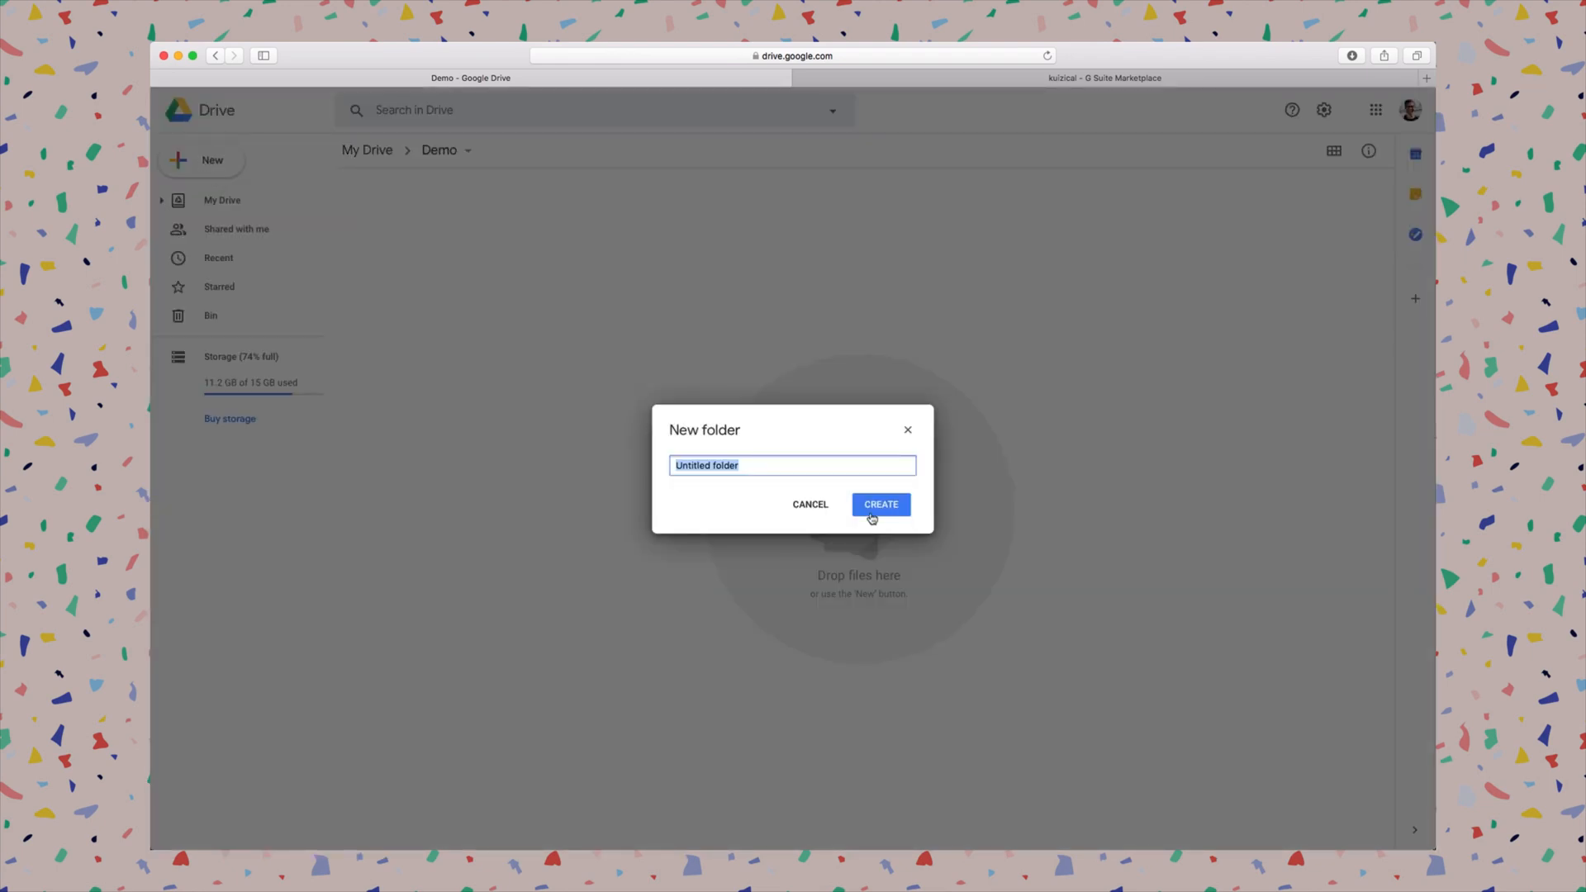
{"action": "left_click", "coordinate": [795, 506]}
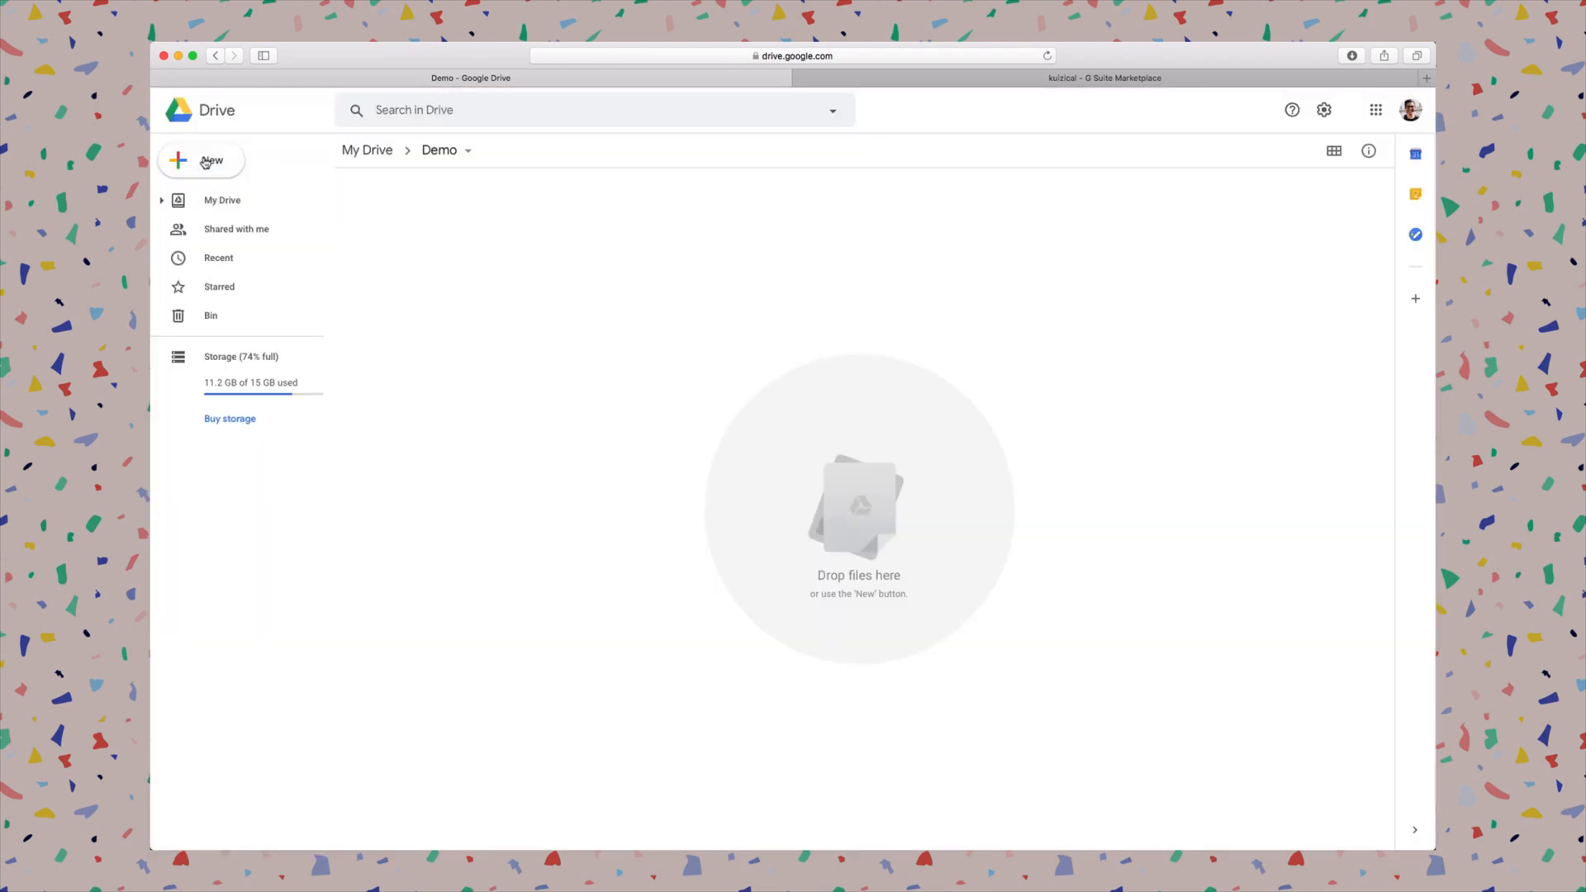
- Create a blank Google Form in the Demo folder
{"action": "left_click", "coordinate": [206, 163]}
{"action": "left_click", "coordinate": [276, 329]}
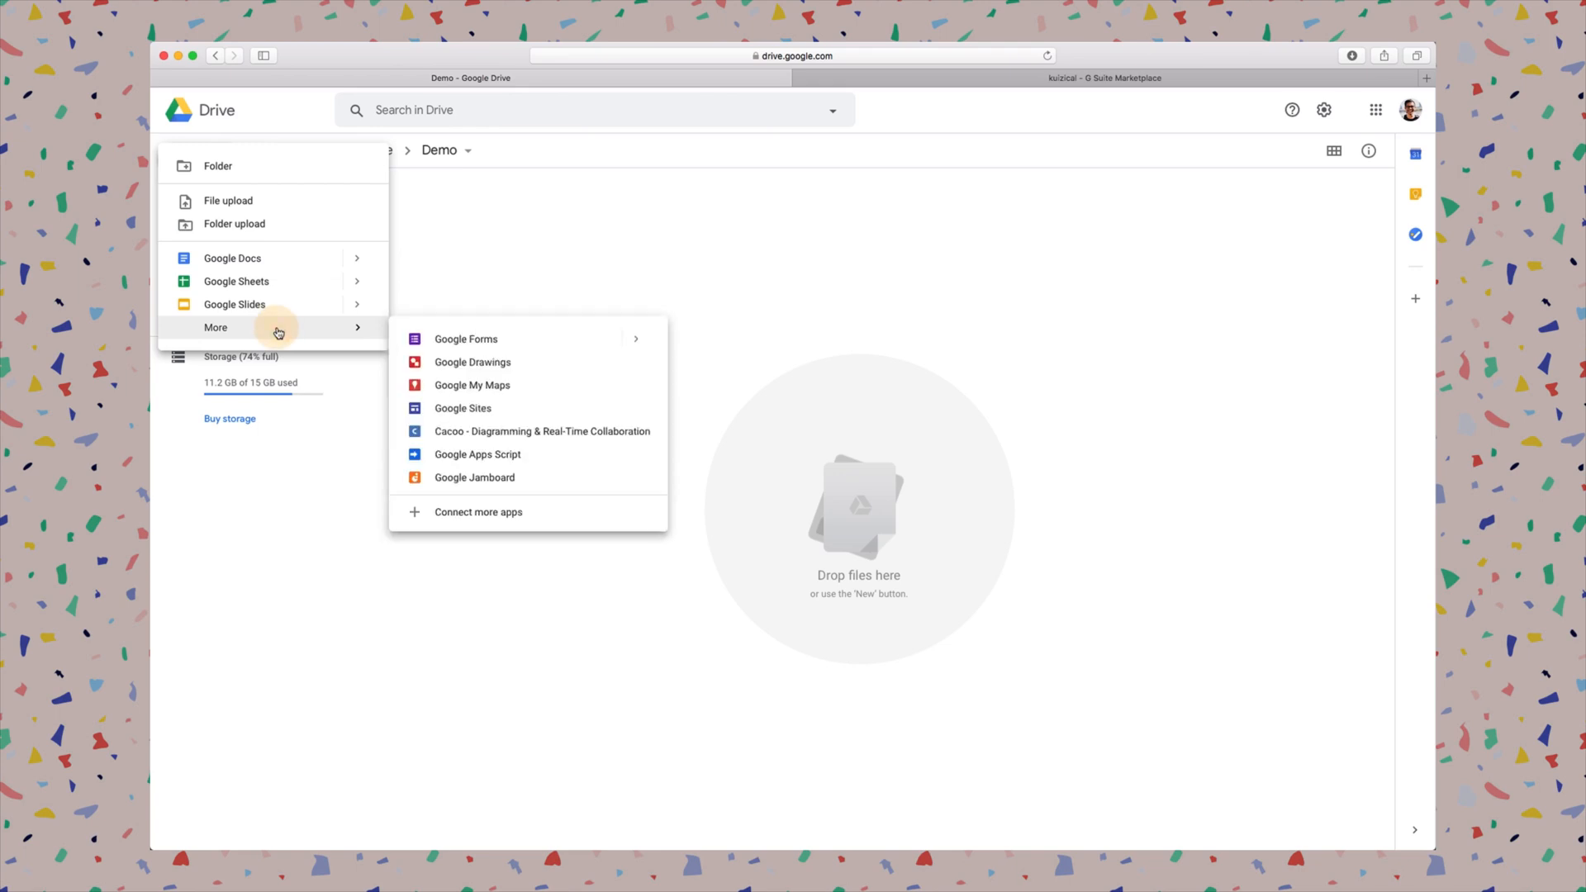
{"action": "left_click", "coordinate": [485, 351]}
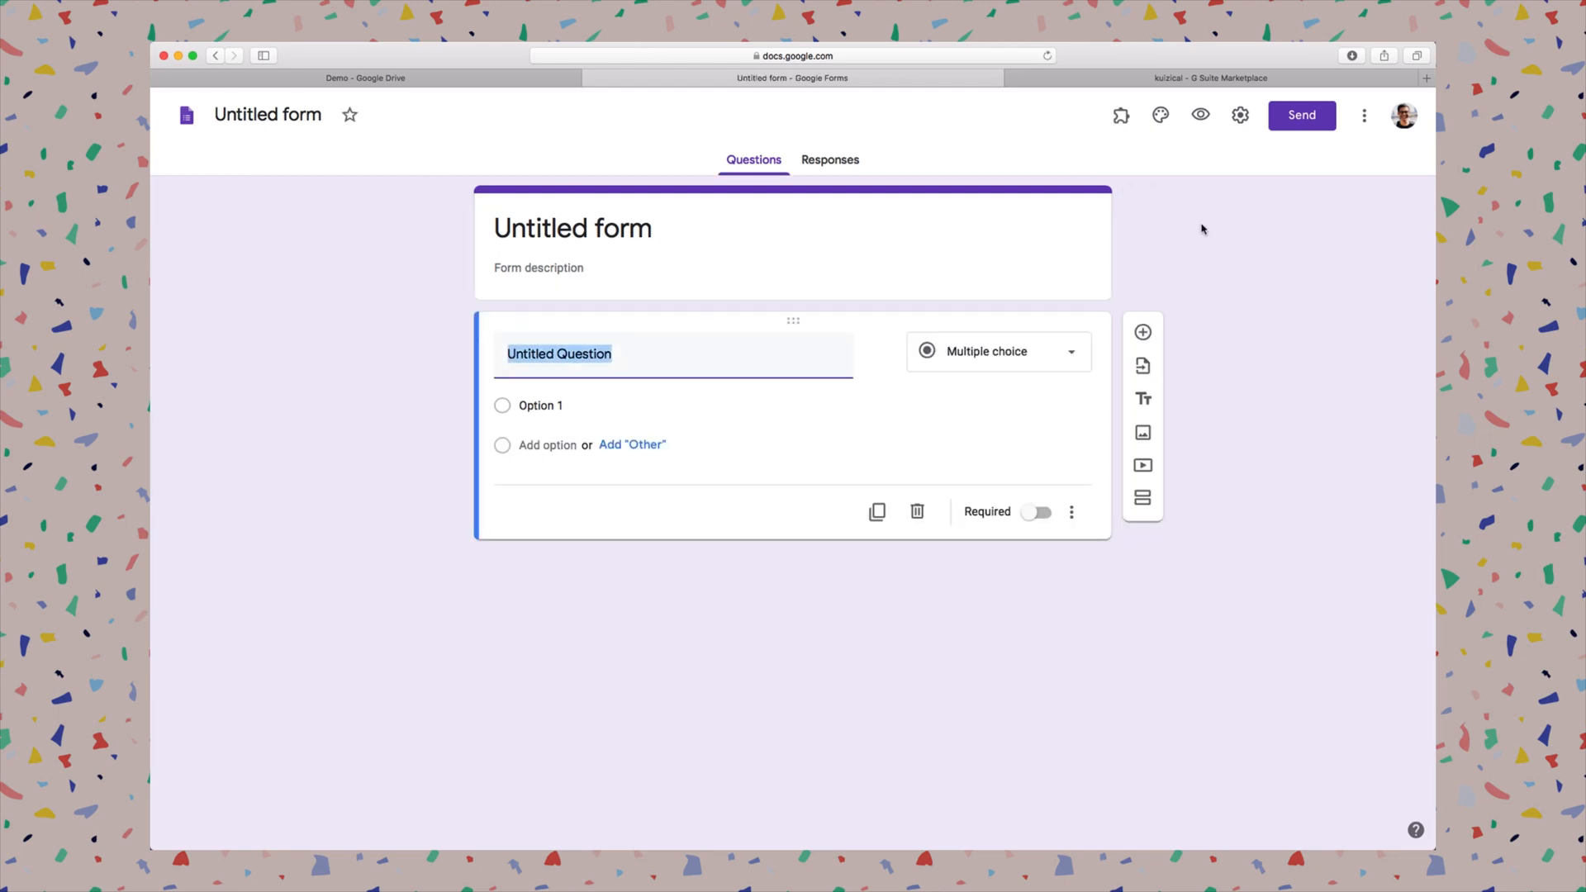
- Launch the kuizical add-on in the form with its Create Written Retrieval Quiz option
{"action": "left_click", "coordinate": [1122, 130]}
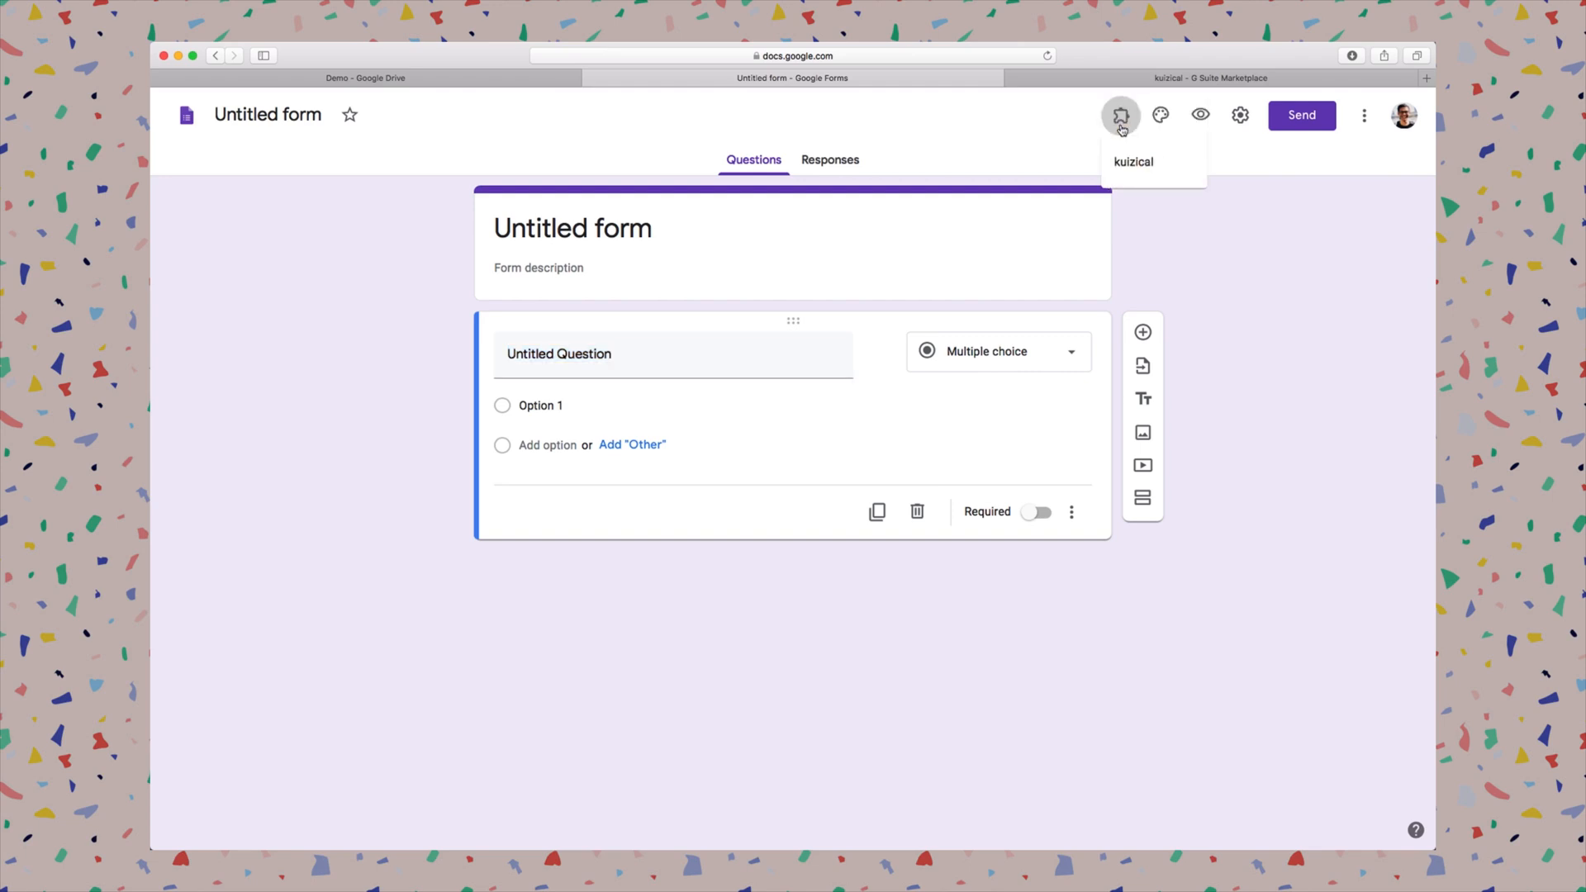
{"action": "left_click", "coordinate": [1154, 170]}
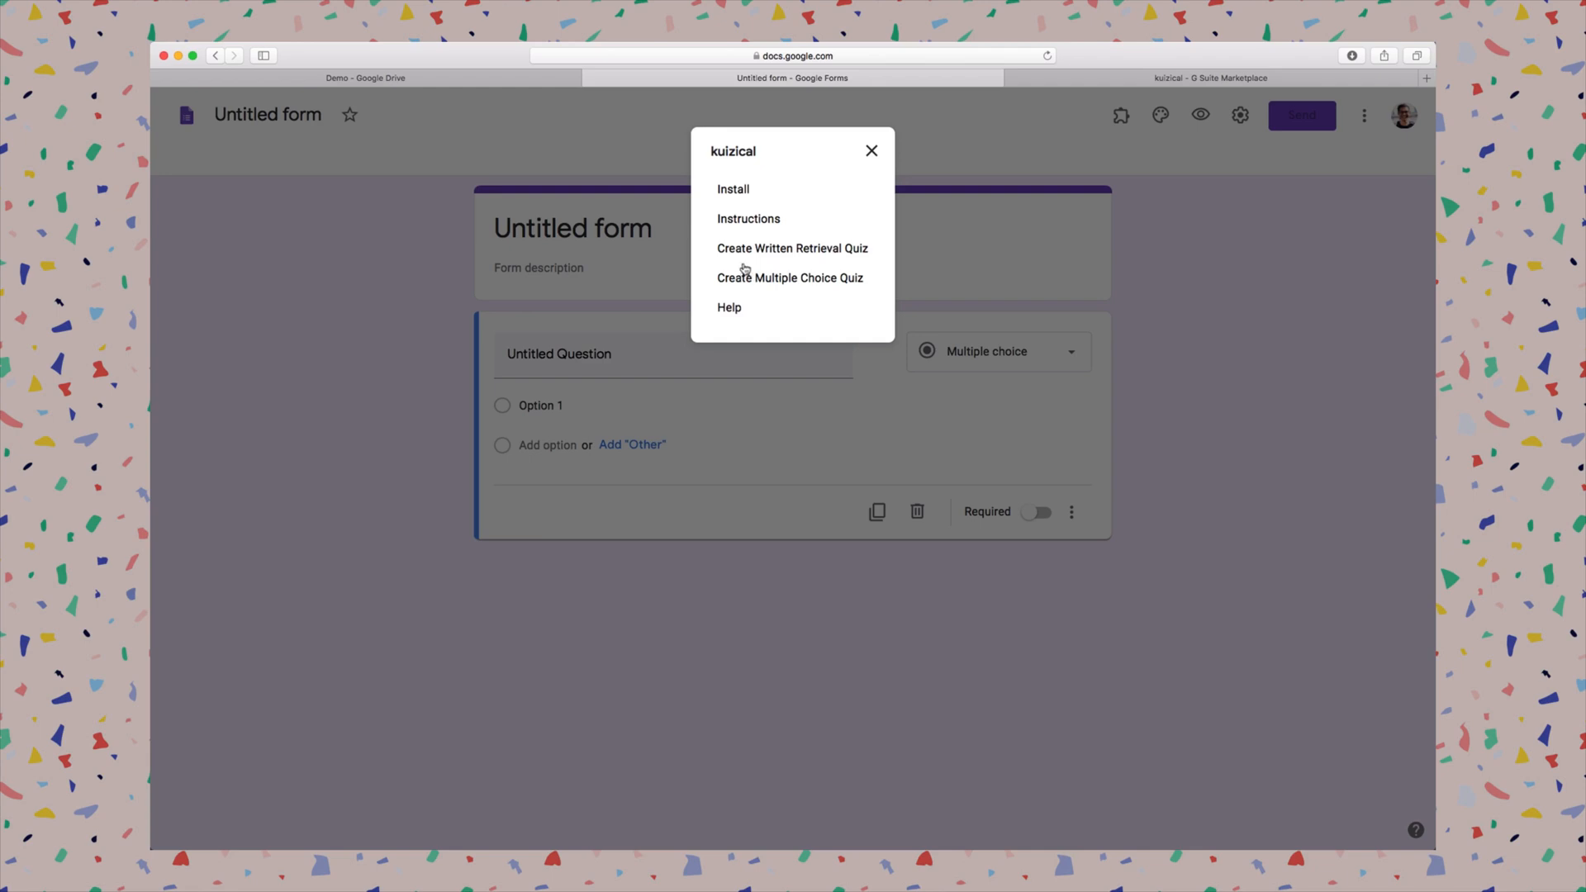
{"action": "left_click", "coordinate": [822, 250]}
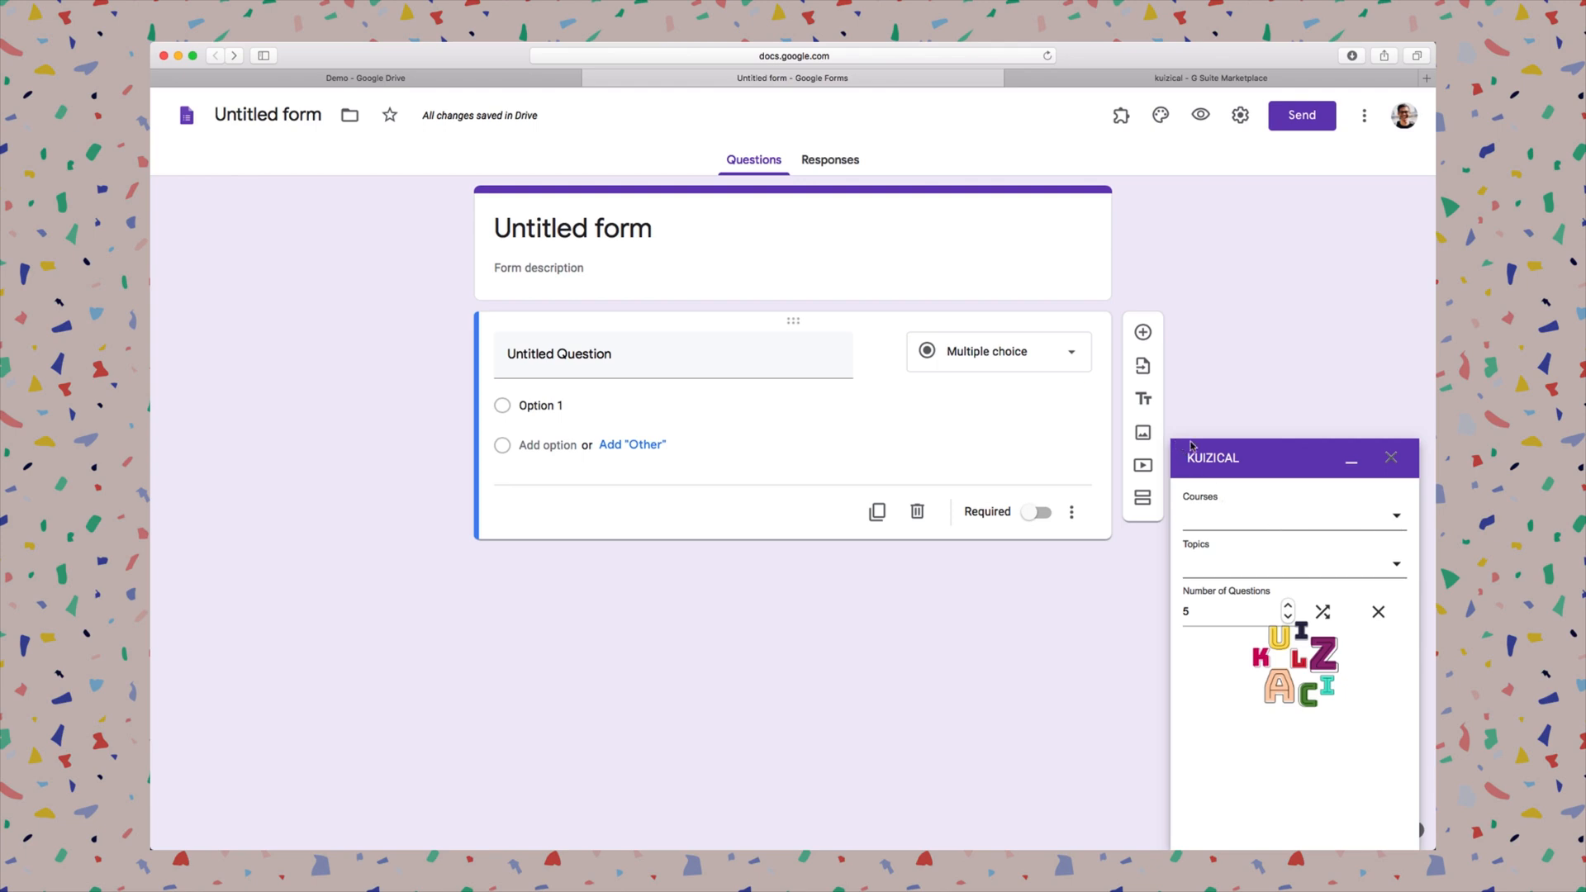
- Choose GCSE AQA Physics and GCSE AQA Biology as the courses for the quiz
{"action": "left_click", "coordinate": [1365, 514]}
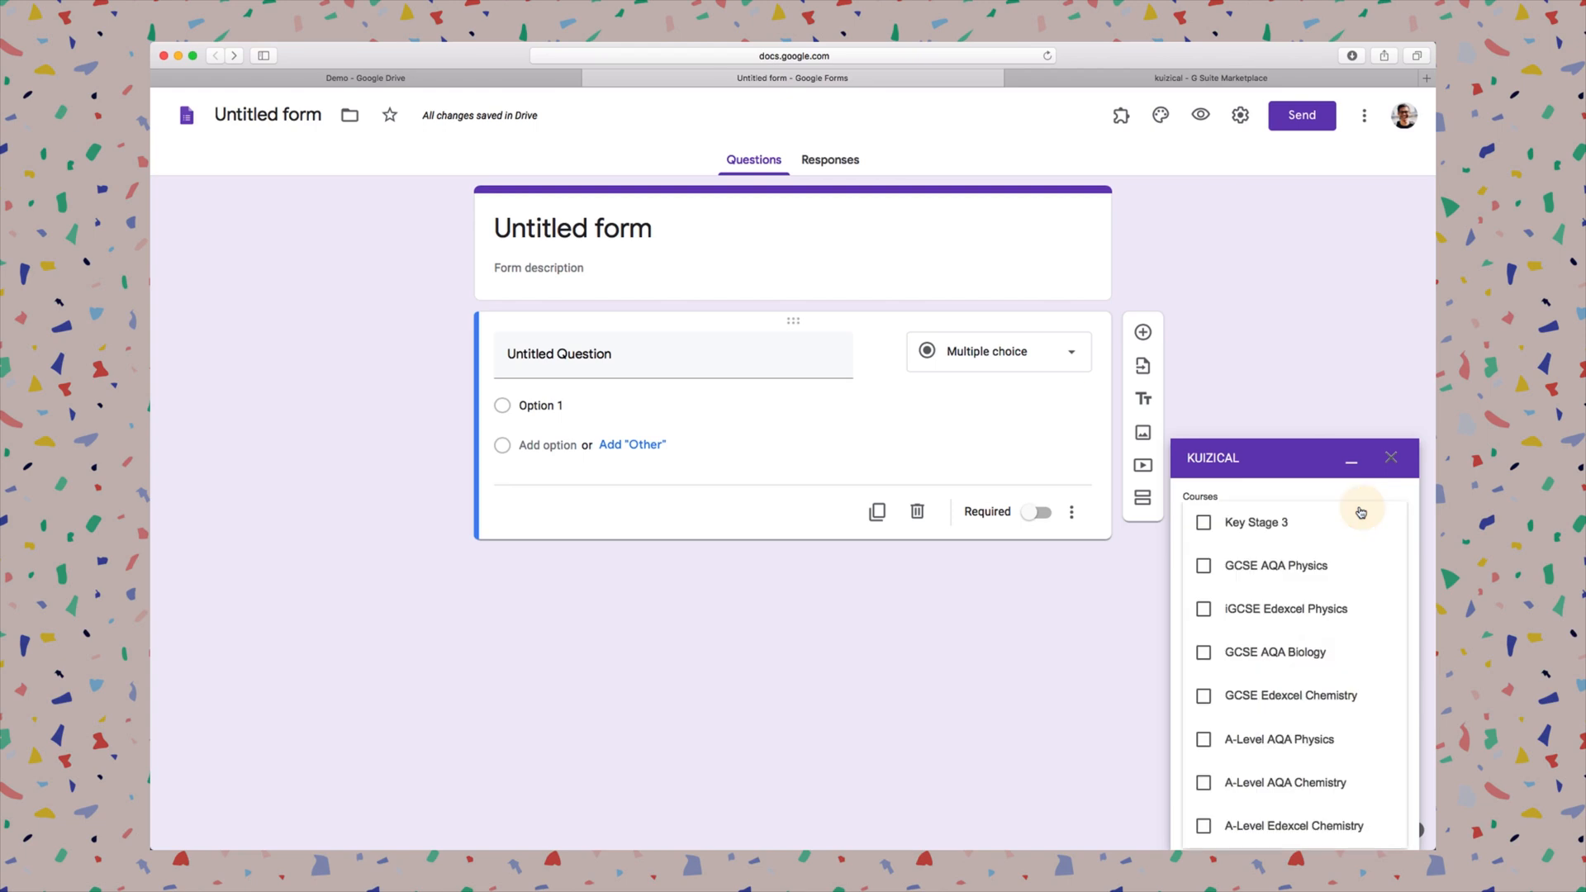
{"action": "left_click", "coordinate": [1307, 565]}
{"action": "left_click", "coordinate": [1297, 652]}
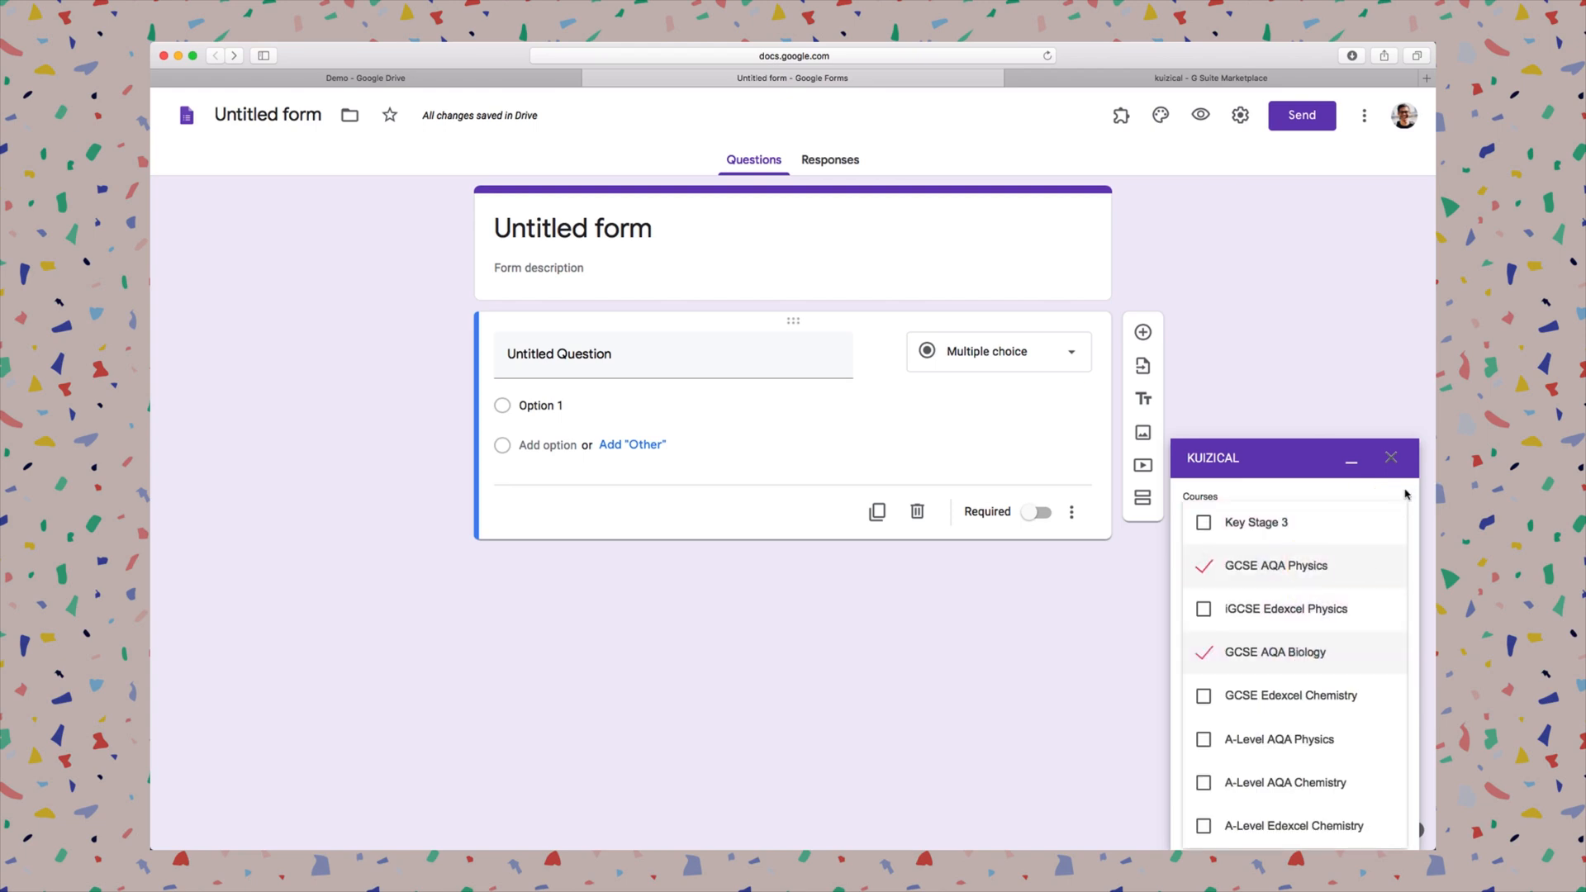
{"action": "left_click", "coordinate": [1398, 493]}
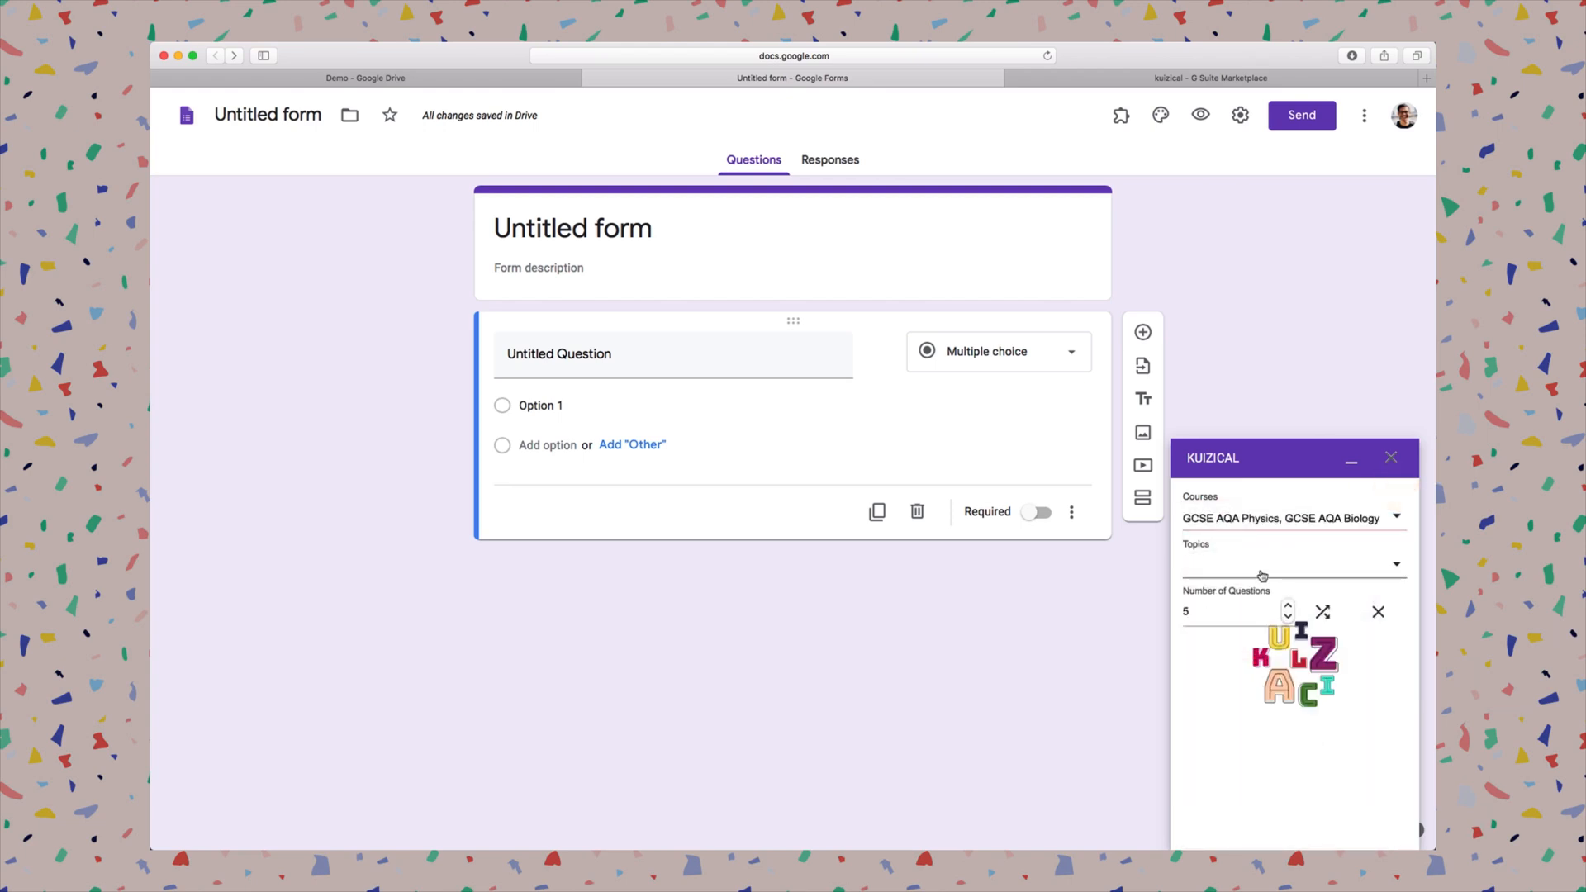
- Choose Waves and B2 Cell division as the quiz topics
{"action": "left_click", "coordinate": [1254, 572]}
{"action": "left_click", "coordinate": [1295, 670]}
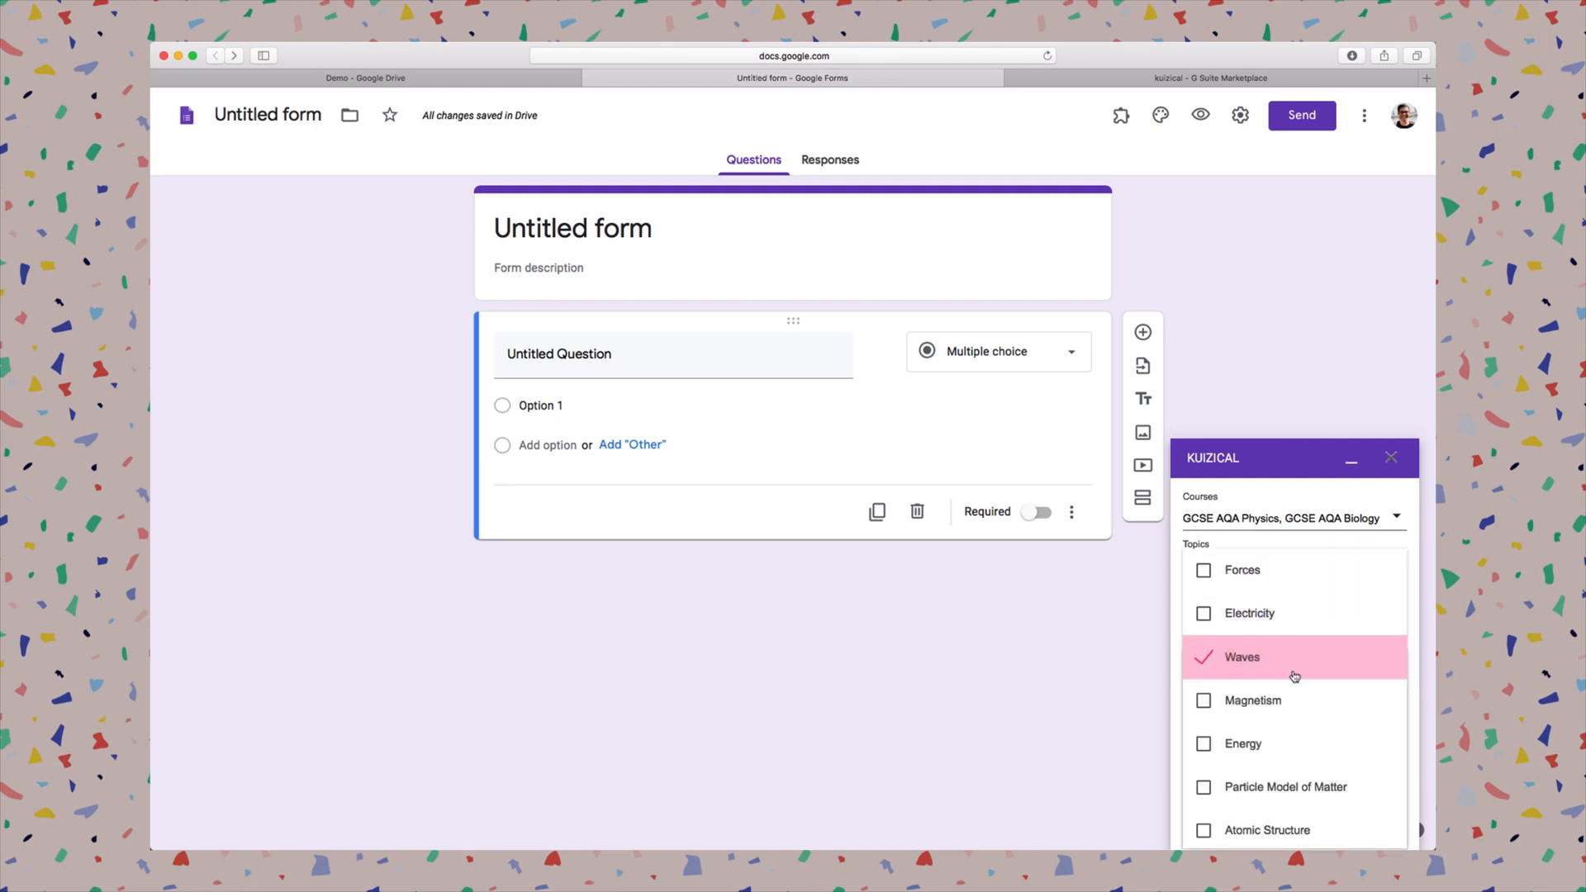
{"action": "scroll", "coordinate": [1295, 676], "scroll_direction": "down", "scroll_amount": 2}
{"action": "scroll", "coordinate": [1295, 676], "scroll_direction": "down", "scroll_amount": 3}
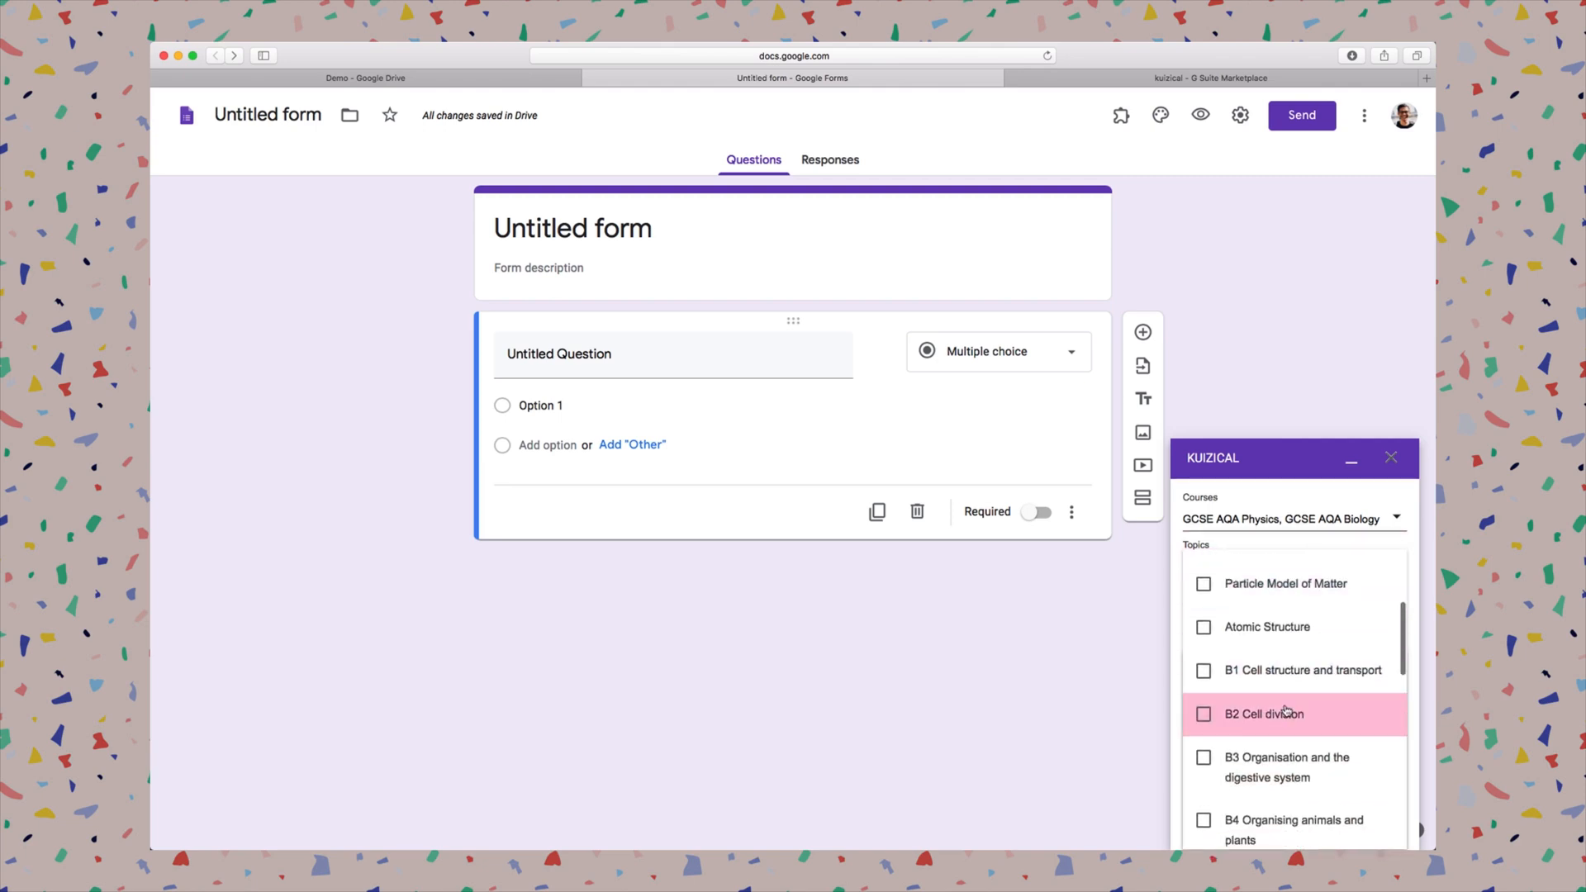
{"action": "left_click", "coordinate": [1300, 706]}
{"action": "left_click", "coordinate": [1331, 543]}
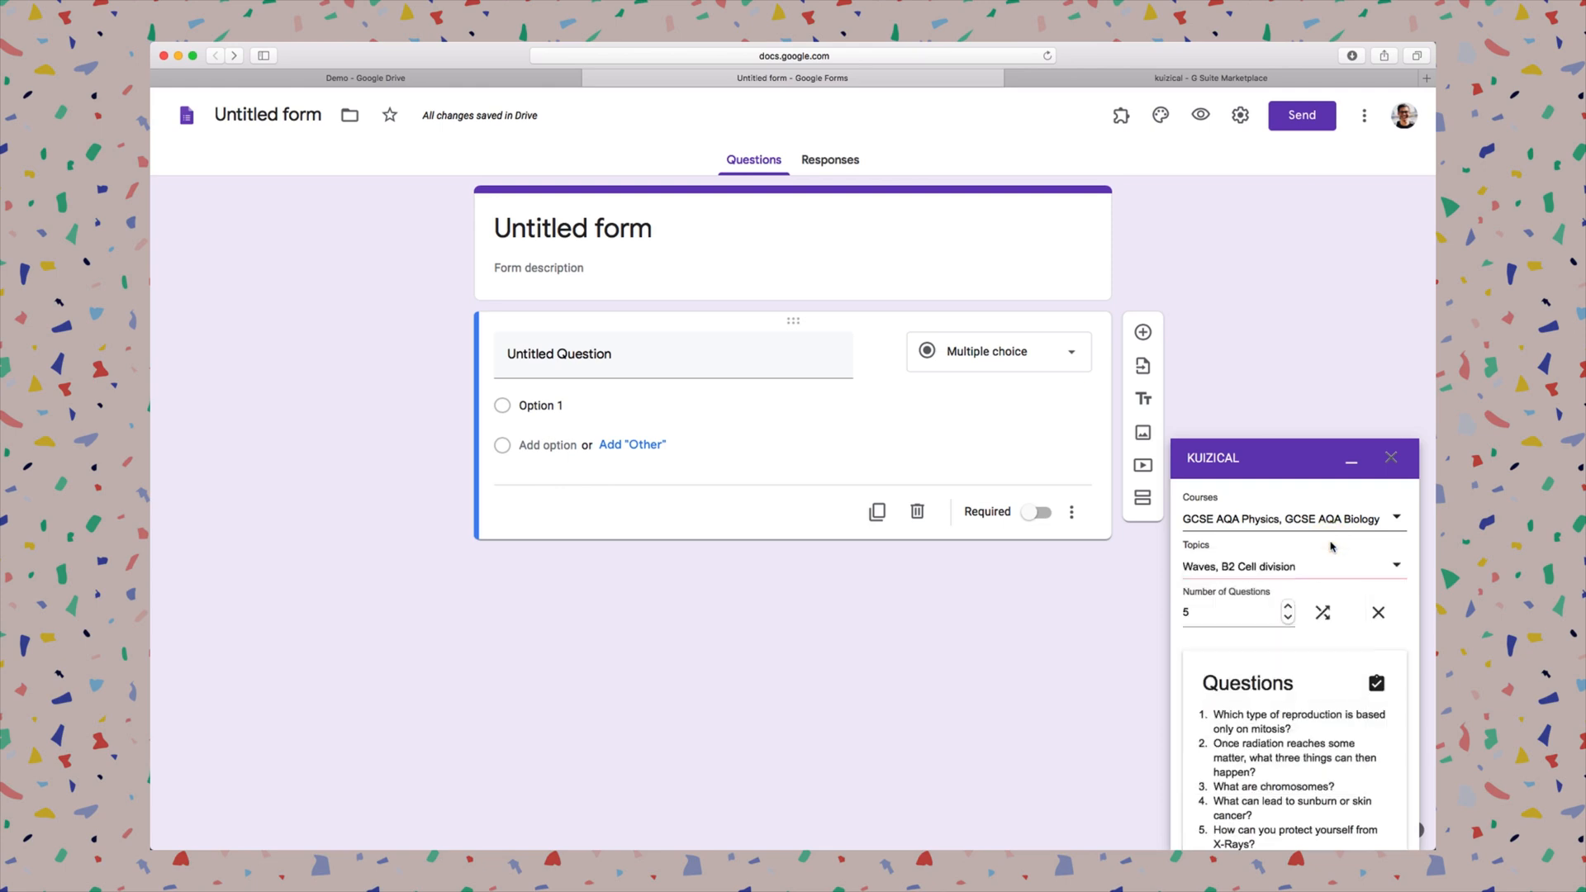
- Set the number of questions to 10 and shuffle them to get a new random selection
{"action": "double_click", "coordinate": [1186, 612]}
{"action": "type", "text": "10"}
{"action": "key", "text": "Return"}
{"action": "scroll", "coordinate": [1320, 663], "scroll_direction": "down", "scroll_amount": 3}
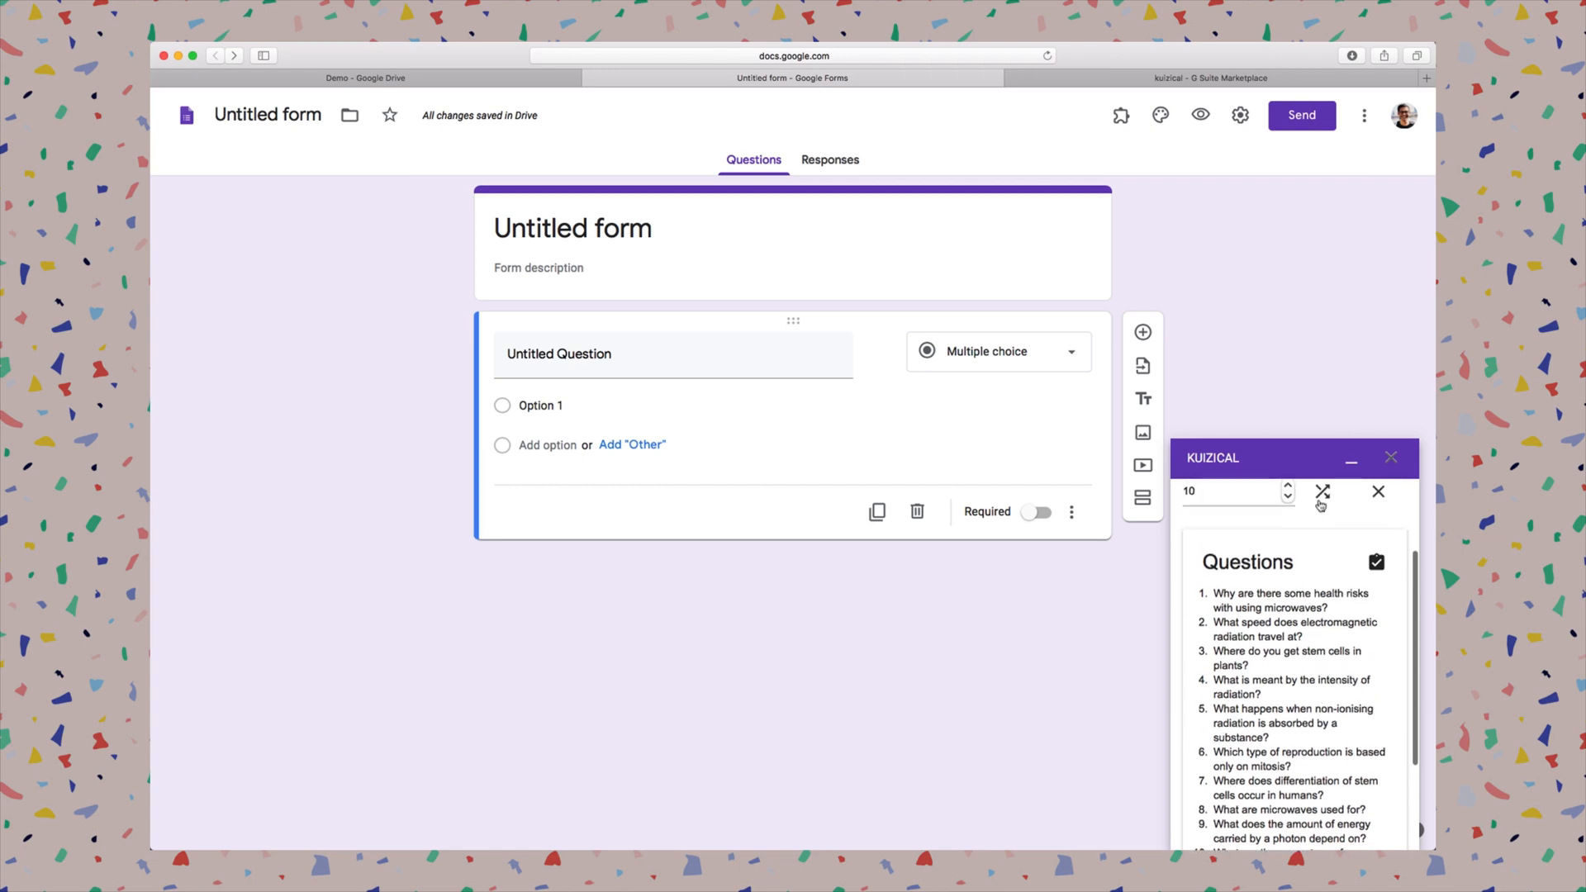
{"action": "left_click", "coordinate": [1323, 496]}
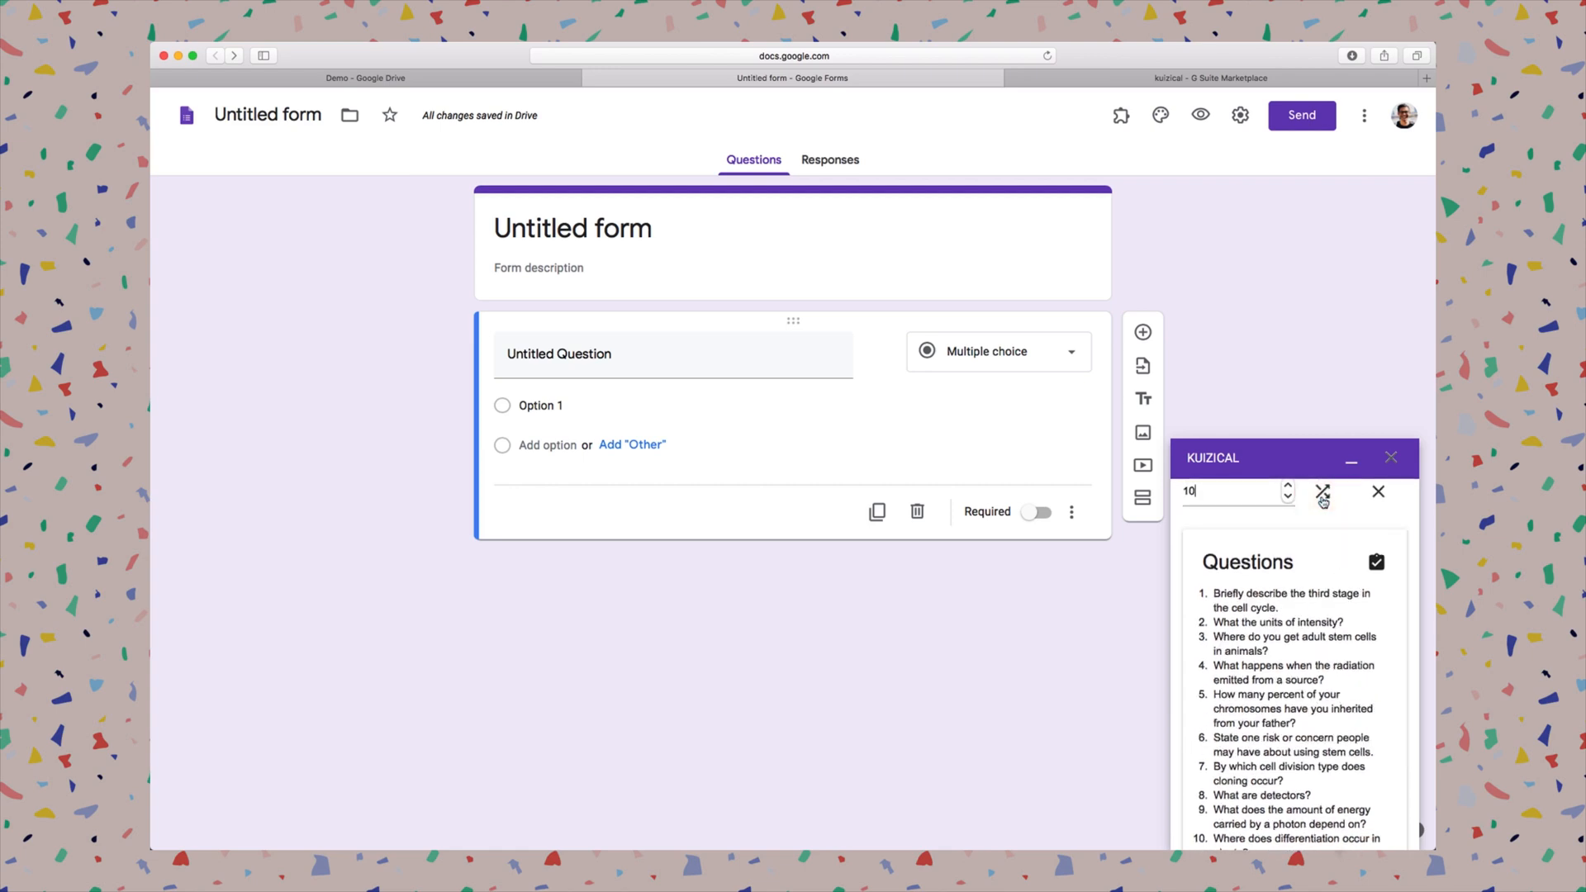
- Review the shuffled question list, show its answers, and return to the questions
{"action": "scroll", "coordinate": [1359, 587], "scroll_direction": "down", "scroll_amount": 3}
{"action": "scroll", "coordinate": [1359, 587], "scroll_direction": "up", "scroll_amount": 1}
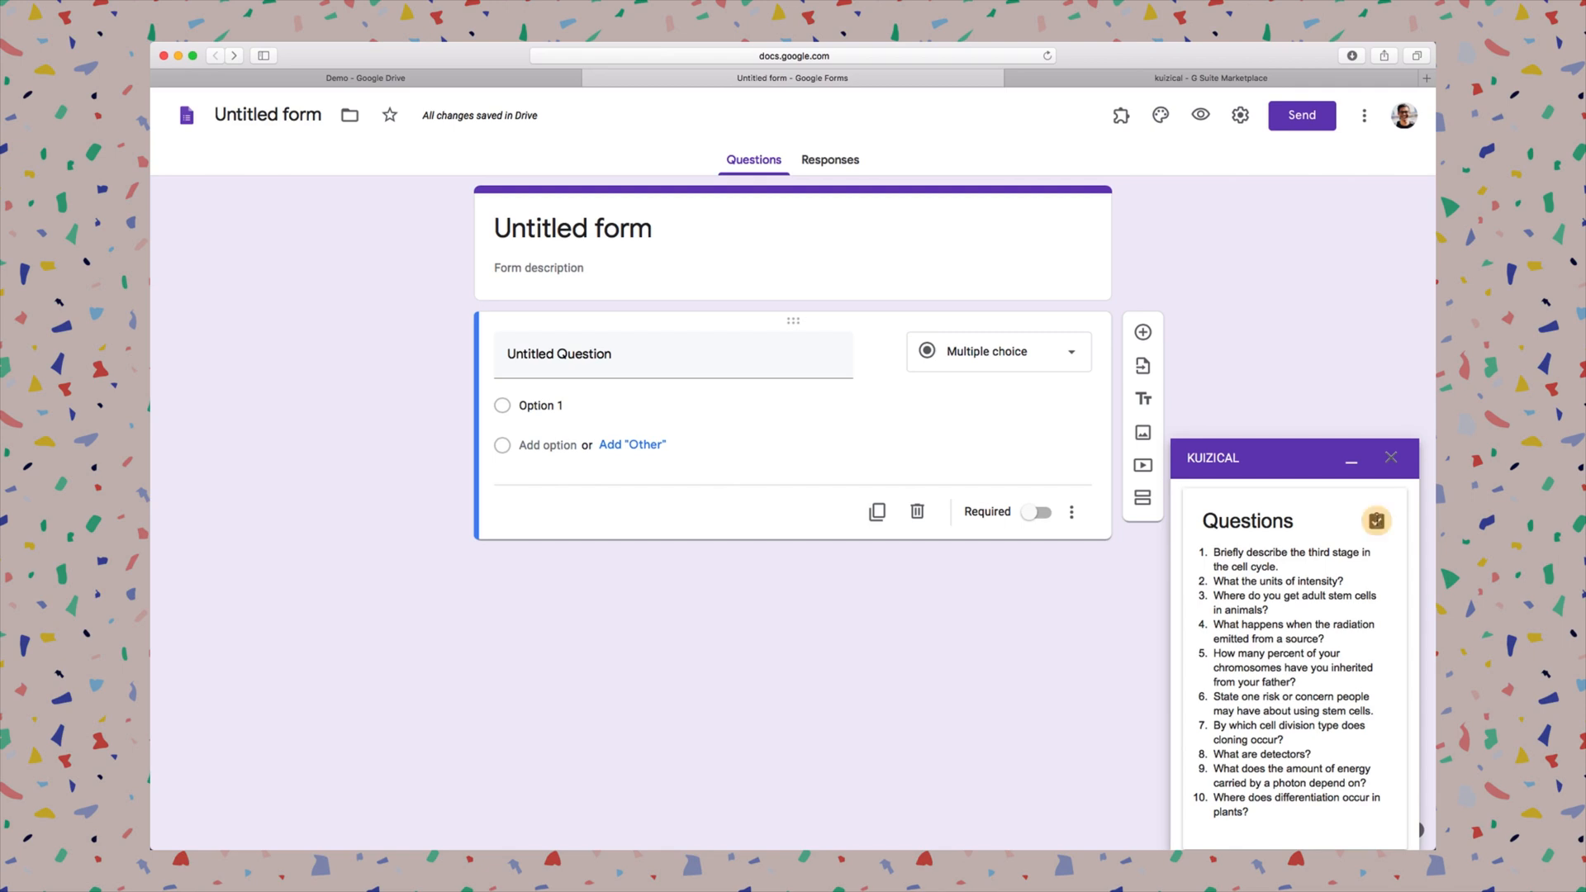
{"action": "left_click", "coordinate": [1377, 520]}
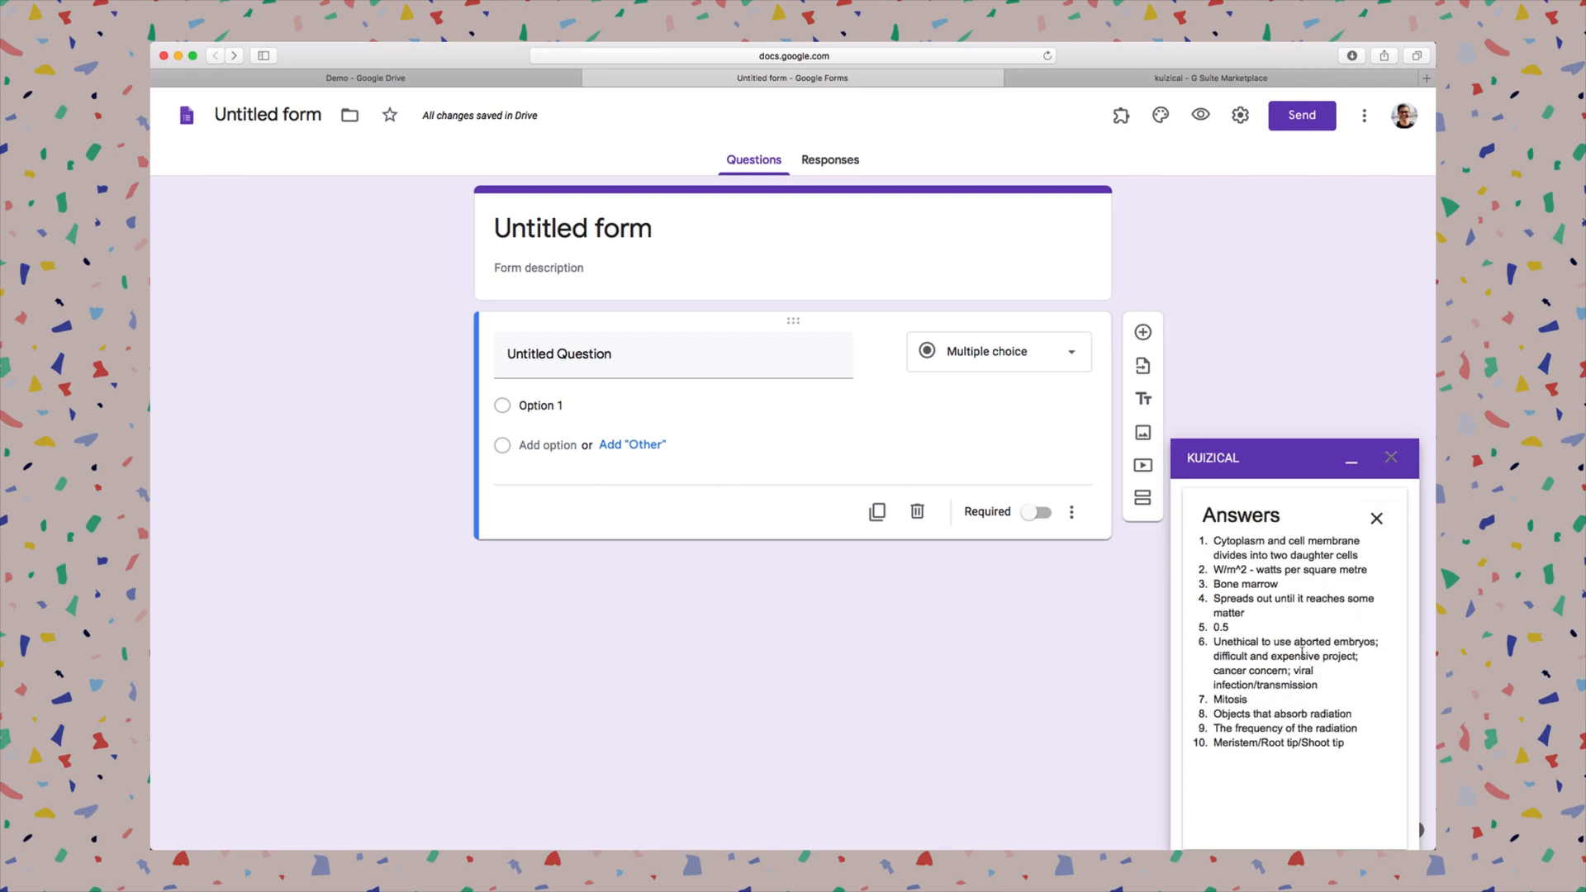
{"action": "left_click", "coordinate": [1376, 518]}
- Create the quiz in the form from the selected kuizical questions
{"action": "scroll", "coordinate": [1375, 578], "scroll_direction": "up", "scroll_amount": 2}
{"action": "scroll", "coordinate": [1373, 592], "scroll_direction": "up", "scroll_amount": 2}
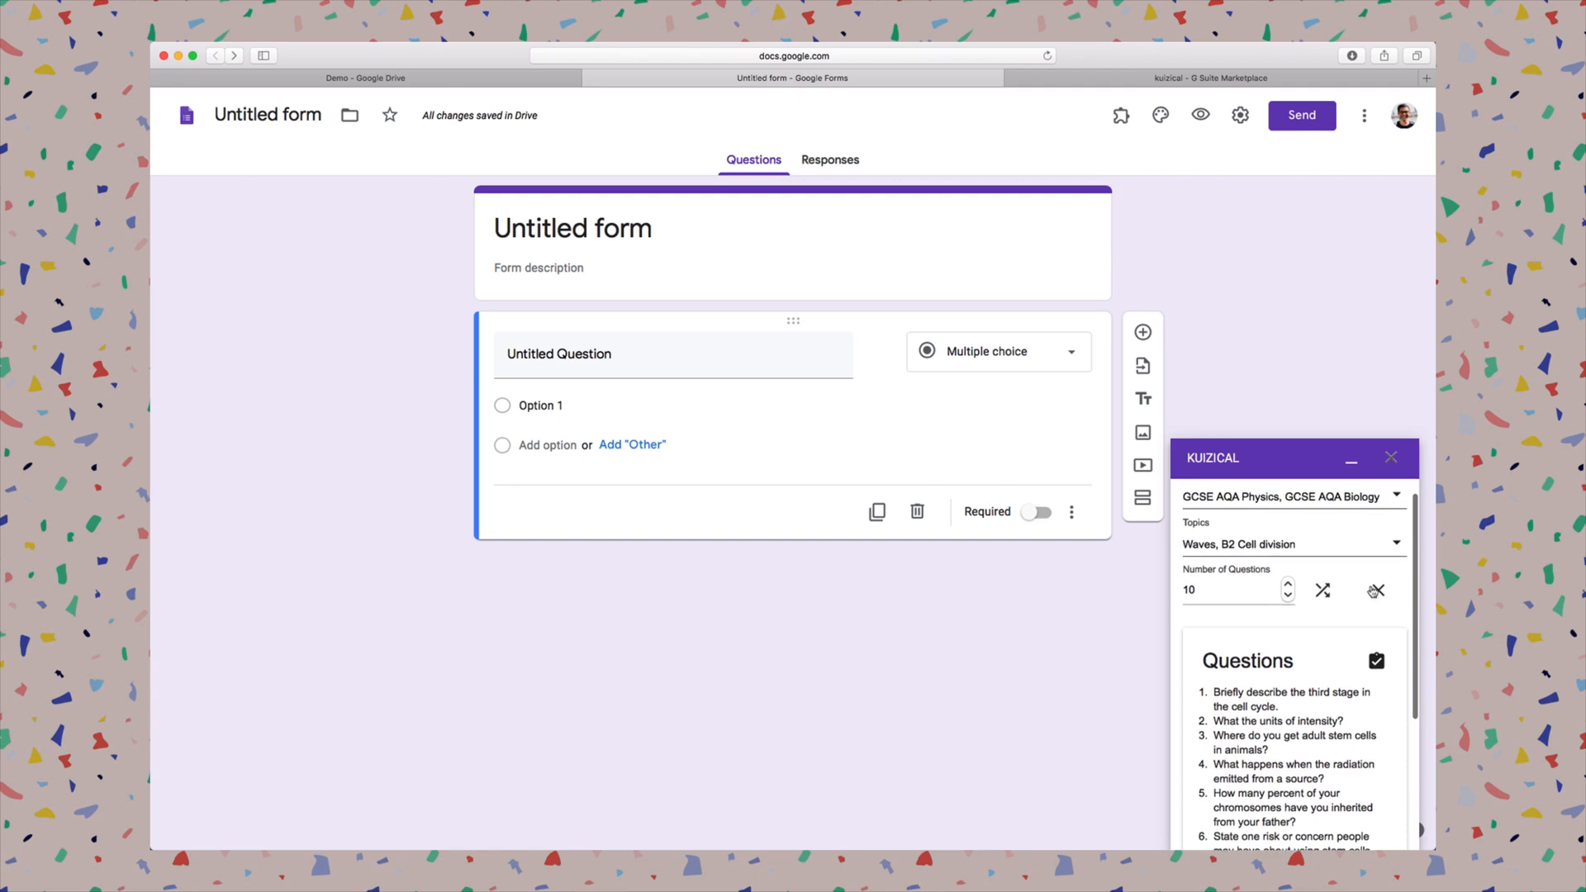
{"action": "scroll", "coordinate": [1374, 592], "scroll_direction": "down", "scroll_amount": 5}
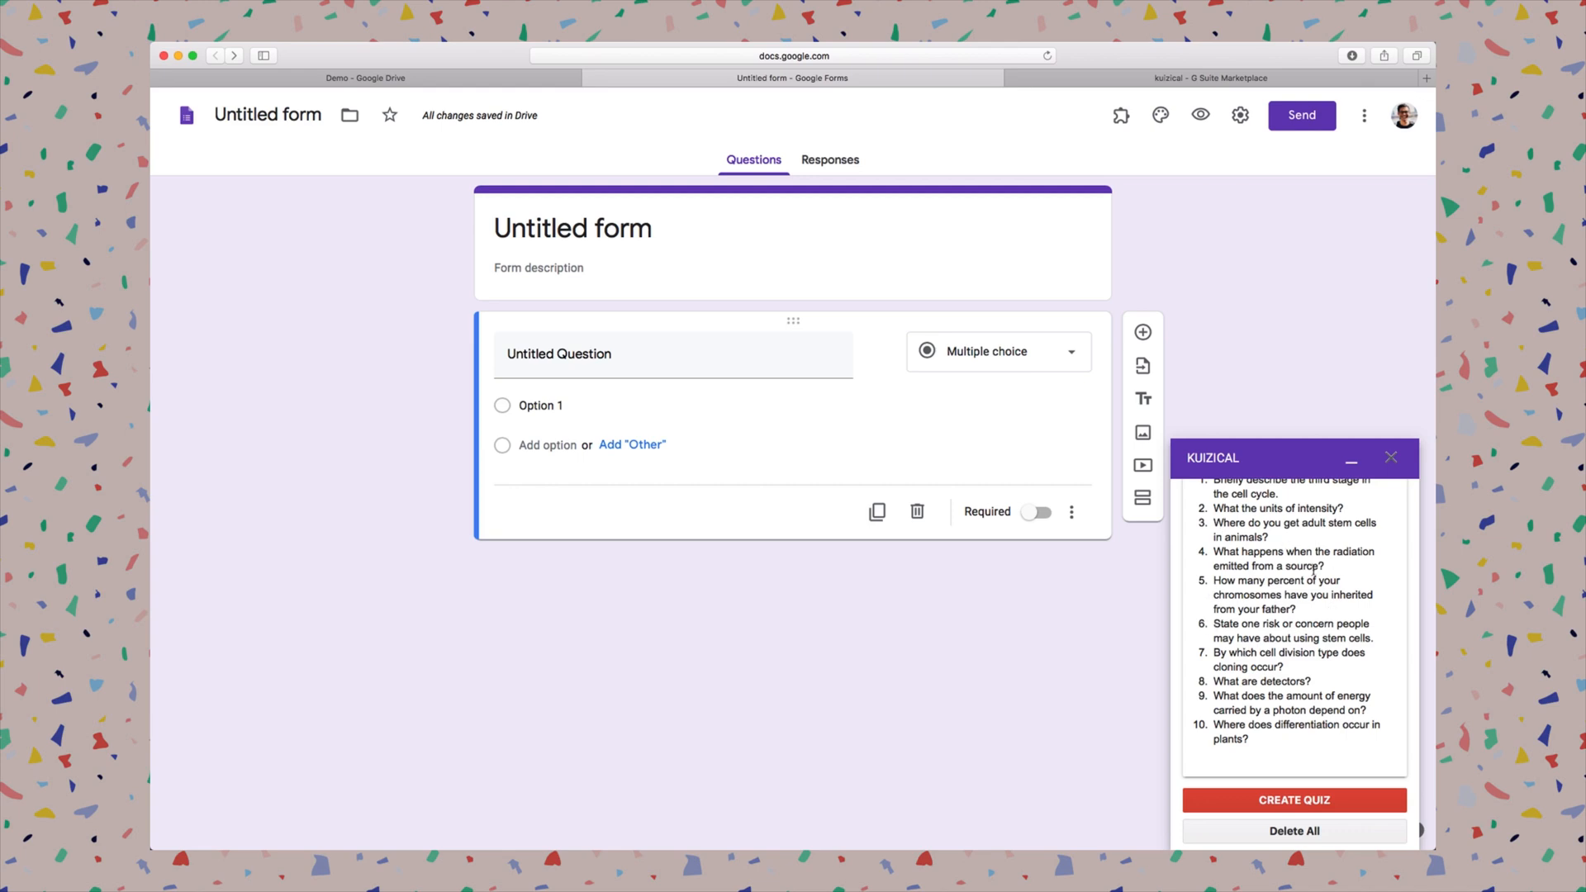
{"action": "left_click", "coordinate": [1314, 803]}
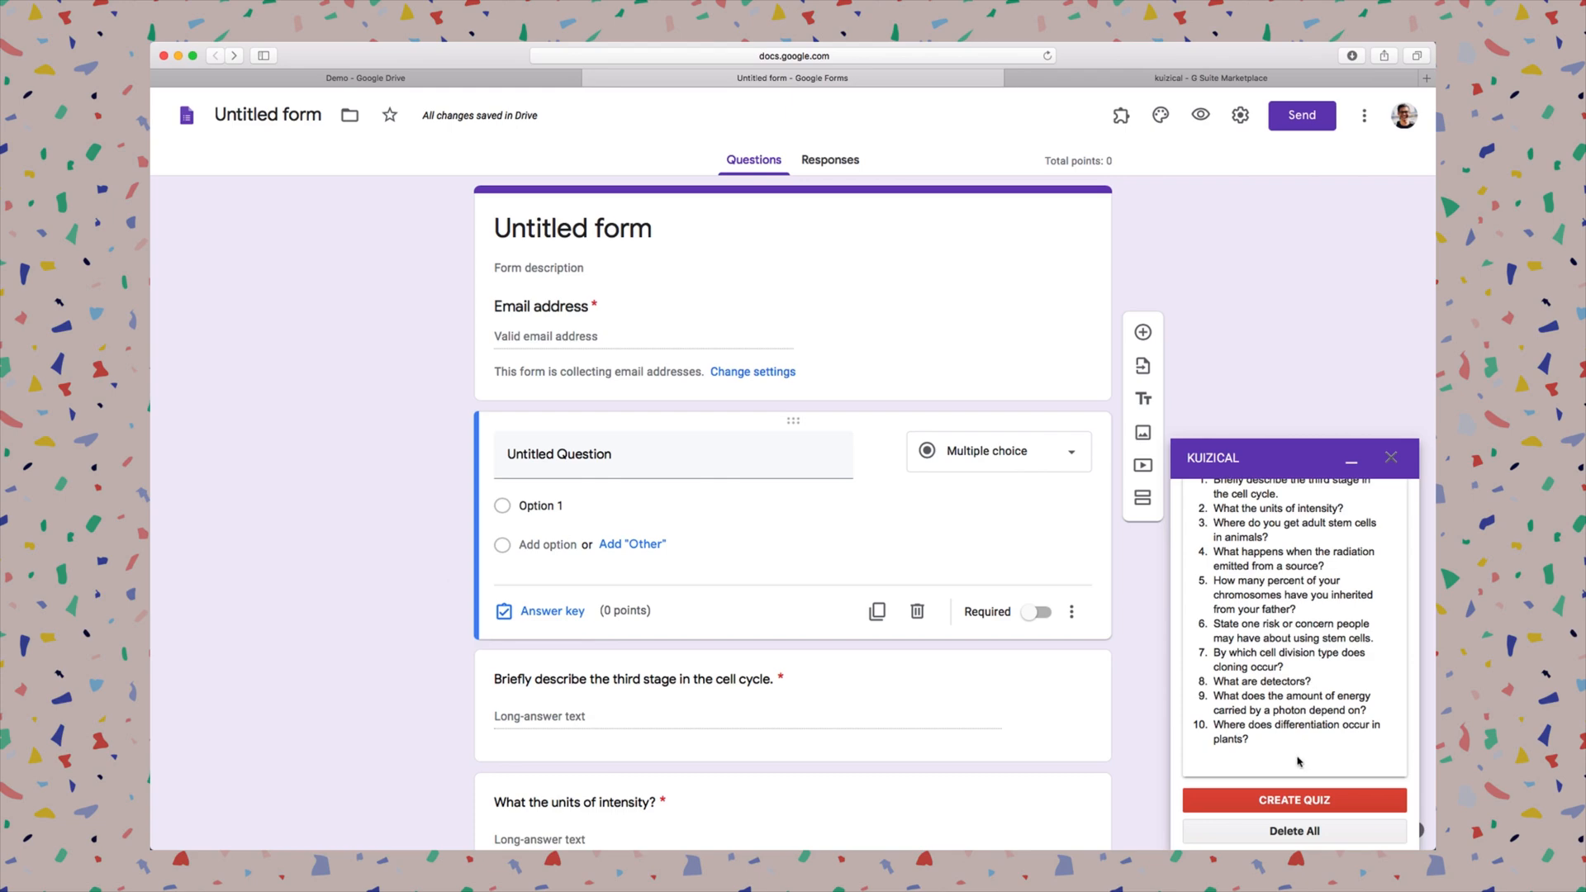
- Look through the generated questions and delete the untitled multiple-choice placeholder question from the form
{"action": "scroll", "coordinate": [1143, 635], "scroll_direction": "down", "scroll_amount": 5}
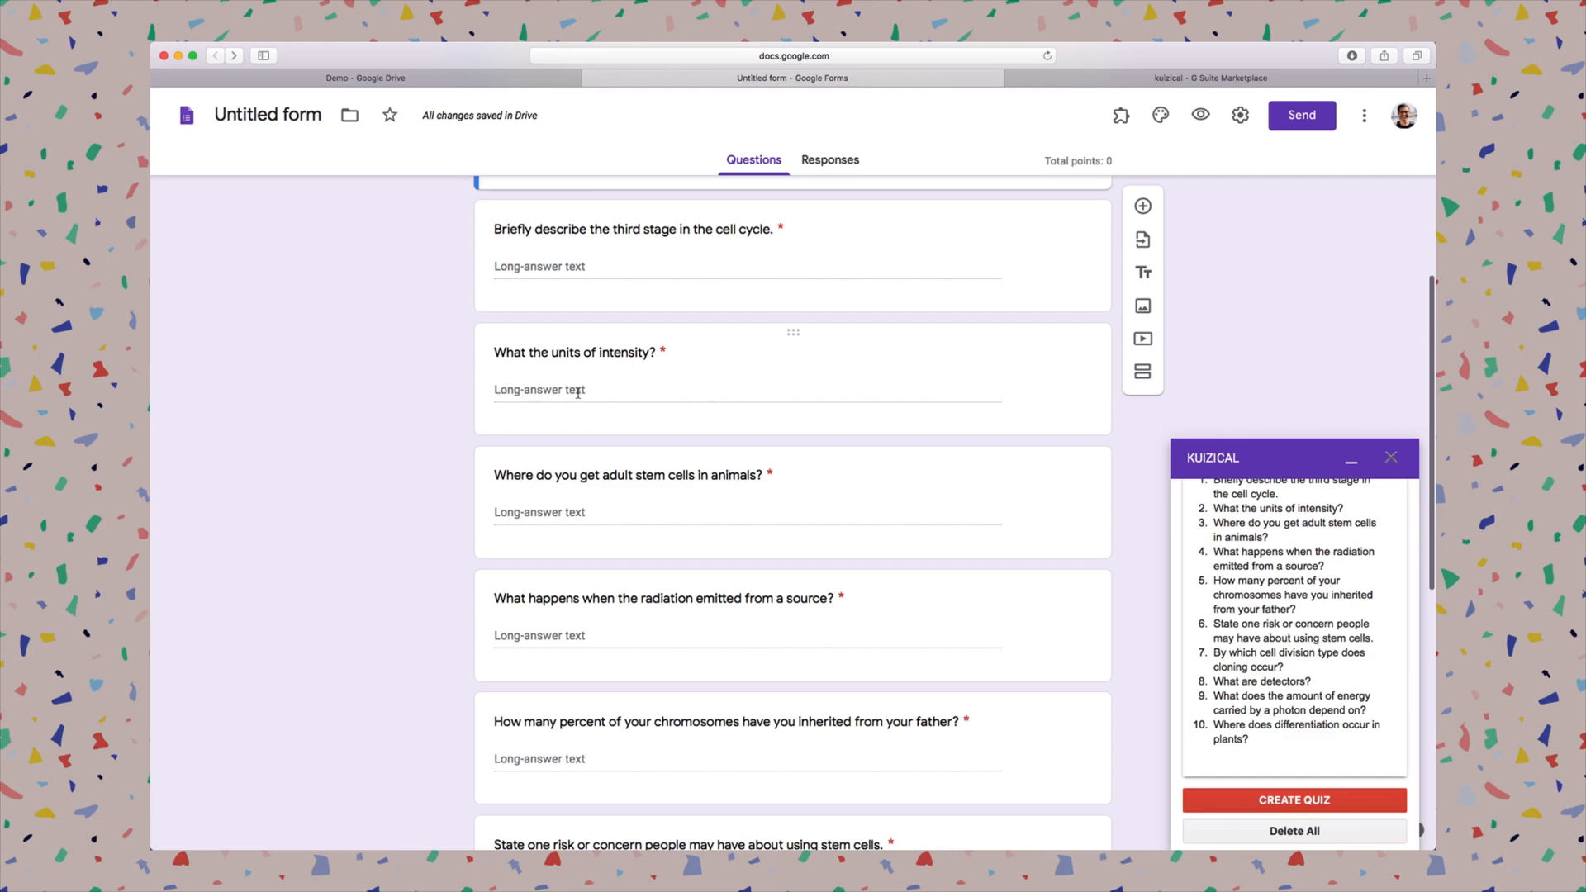
{"action": "scroll", "coordinate": [579, 393], "scroll_direction": "down", "scroll_amount": 7}
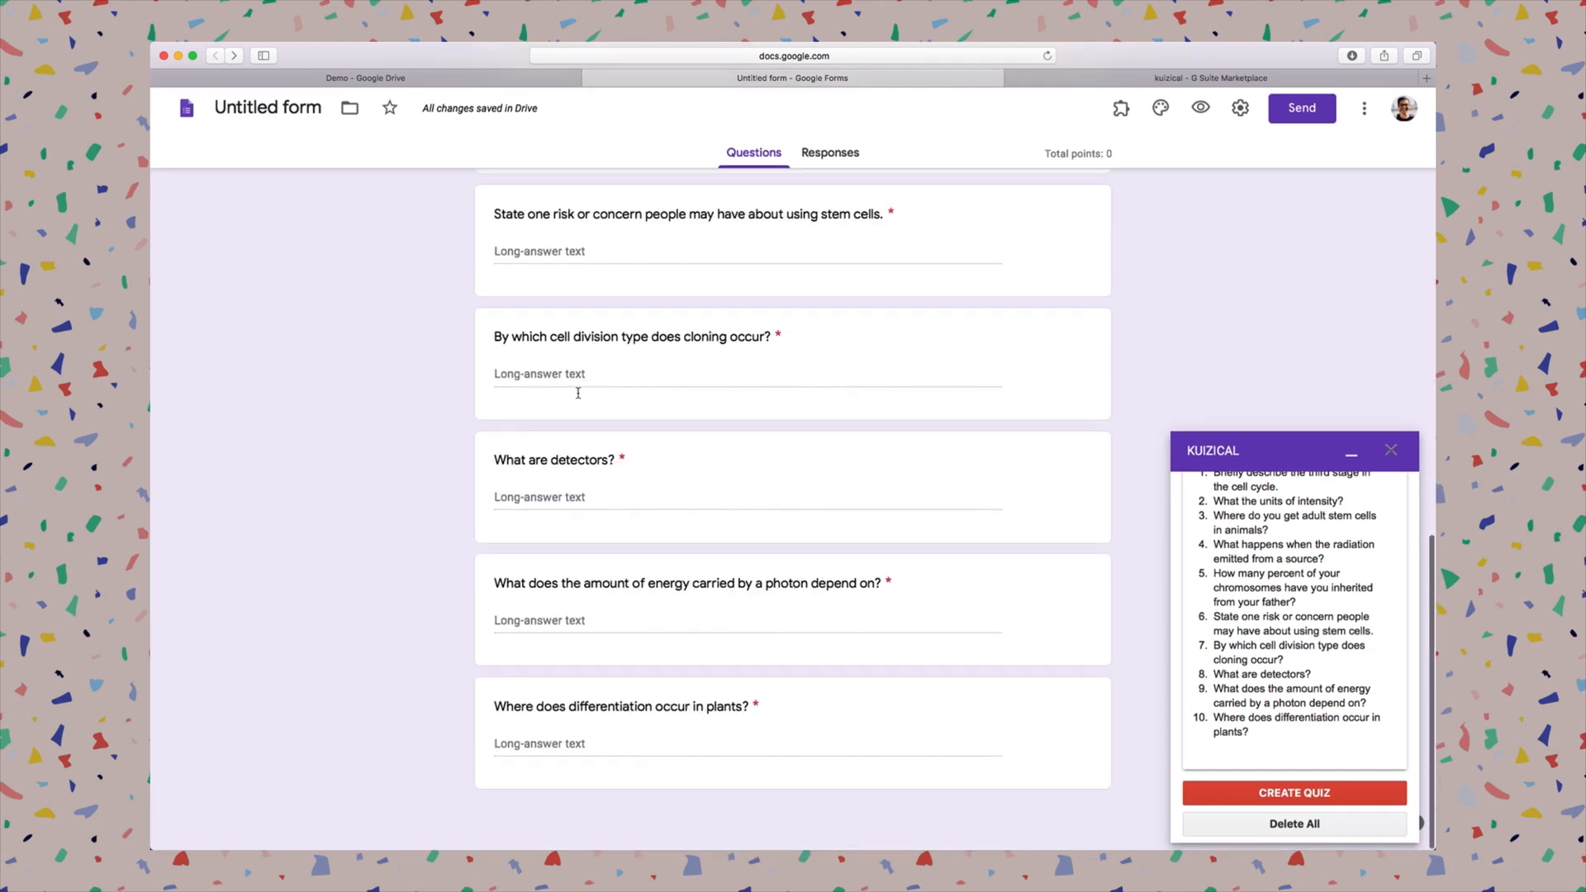
{"action": "scroll", "coordinate": [645, 404], "scroll_direction": "up", "scroll_amount": 15}
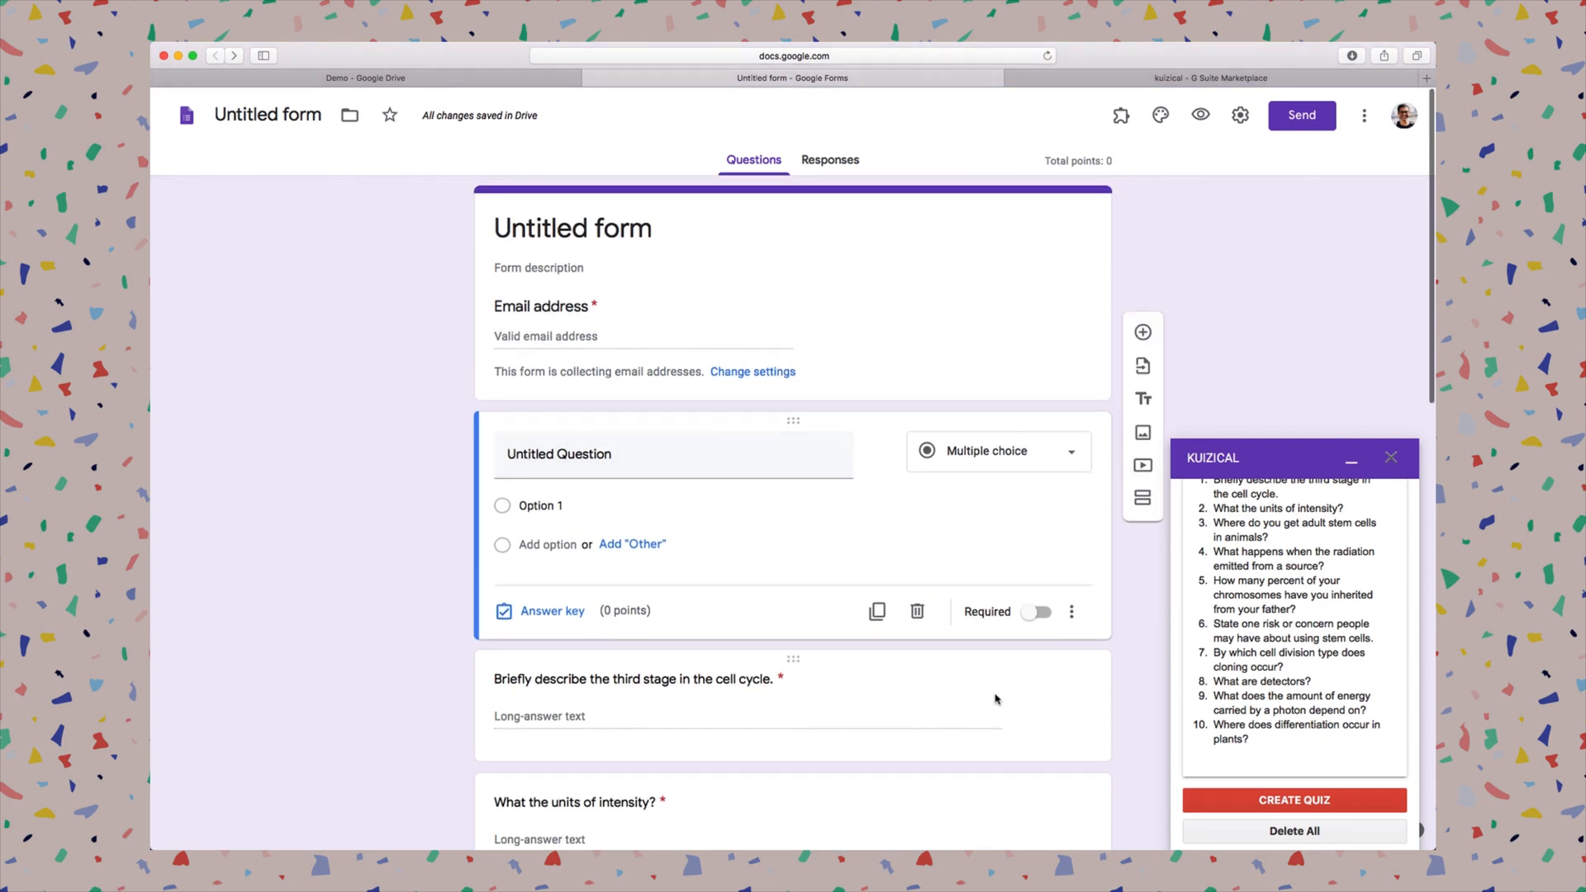
{"action": "left_click", "coordinate": [917, 612]}
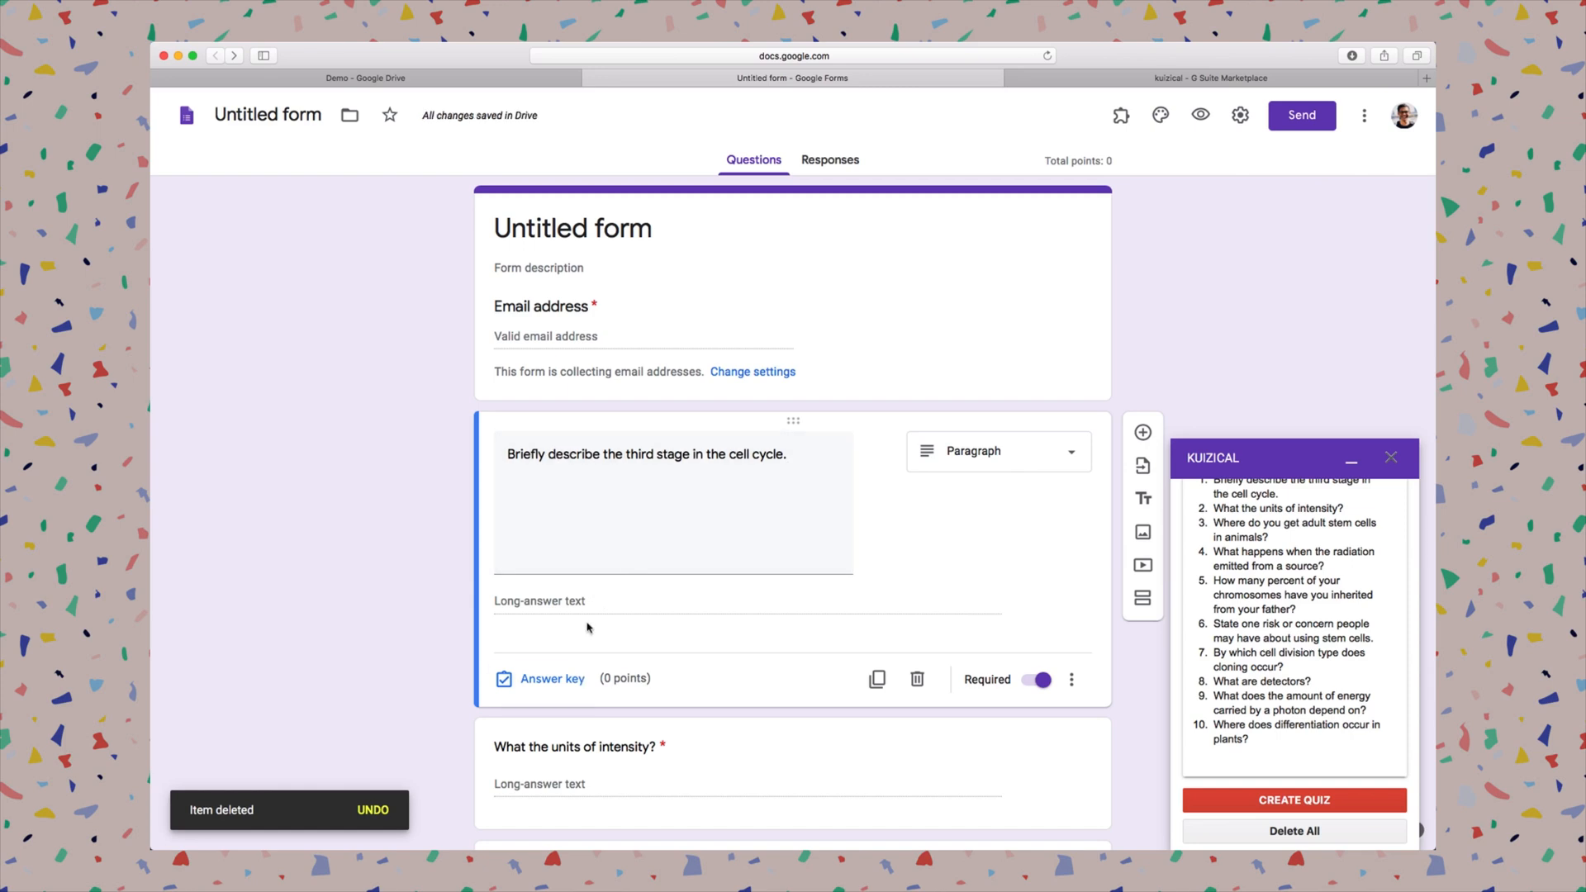
- Open the answer key of the question about the third stage in the cell cycle
{"action": "left_click", "coordinate": [556, 686]}
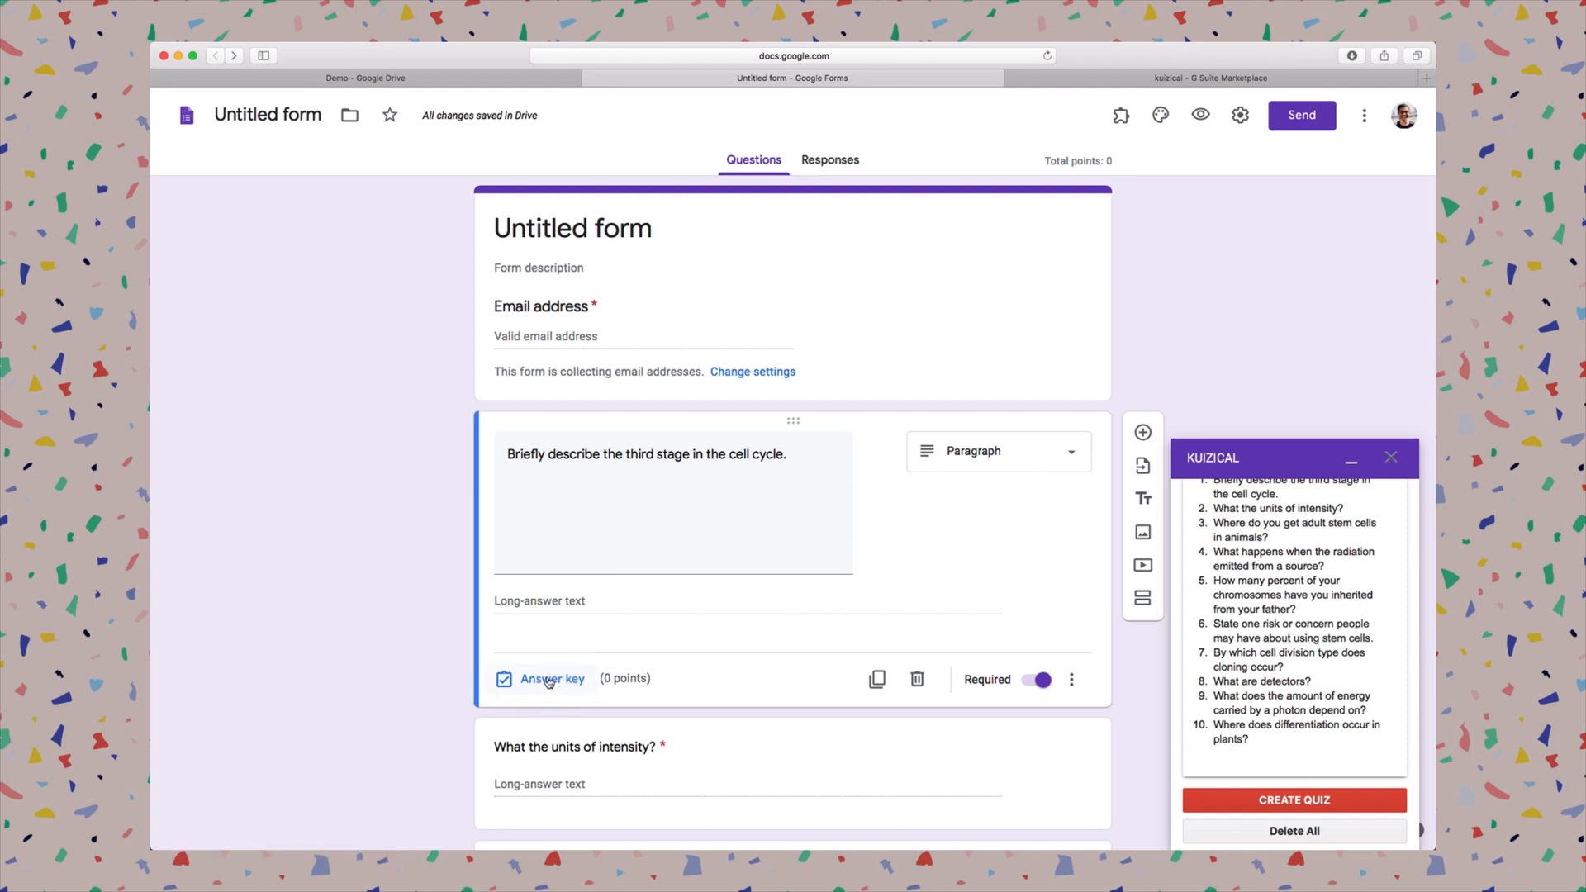
{"action": "left_click", "coordinate": [553, 687]}
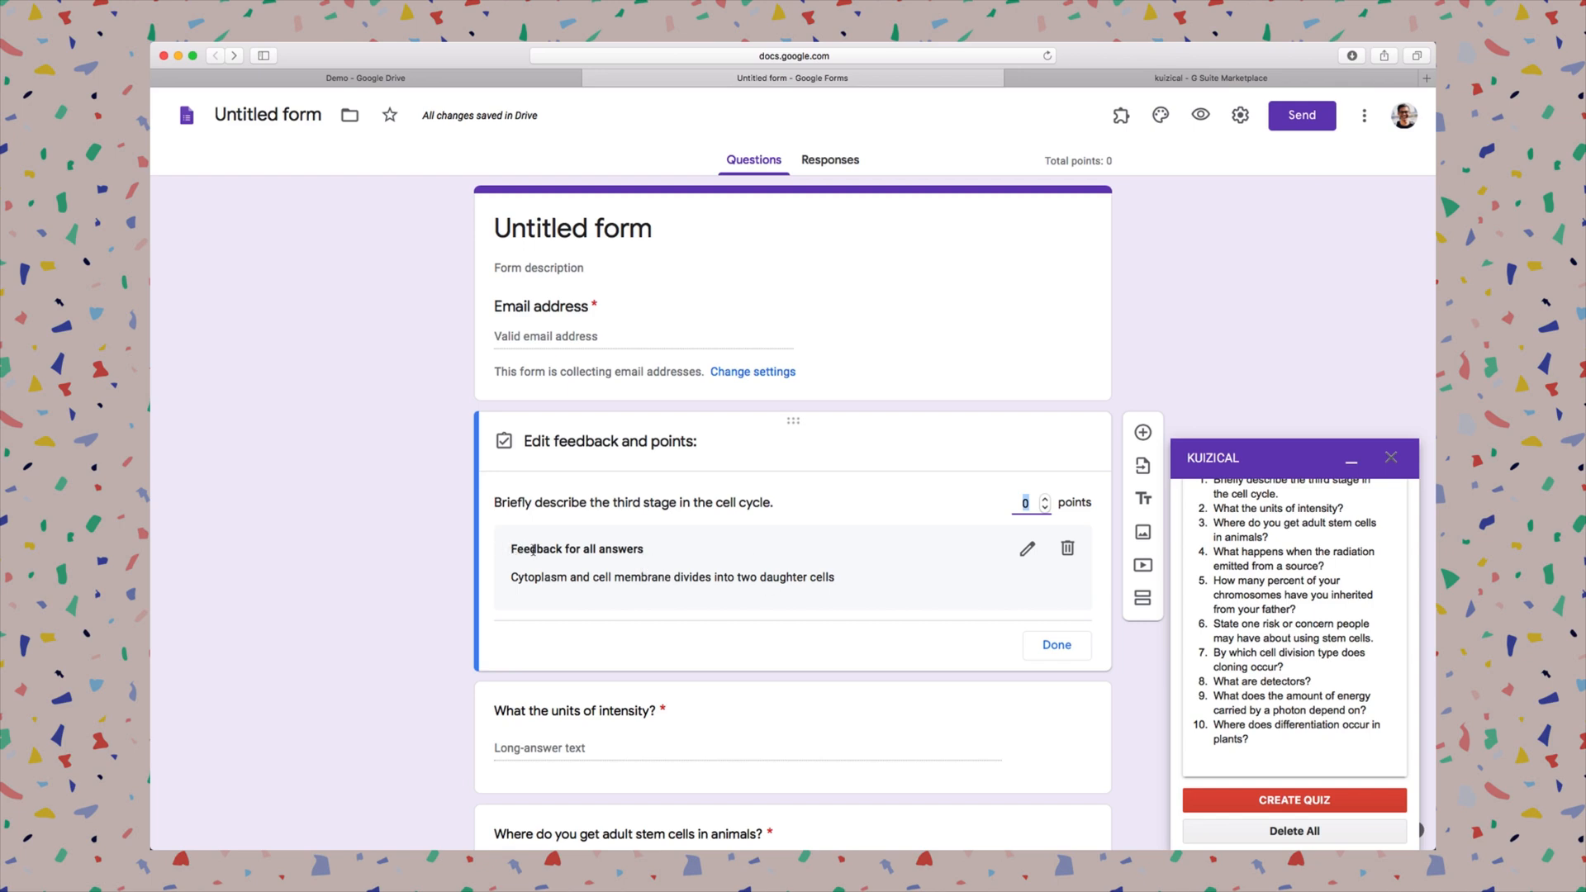
- Close the answer key and set the quiz to release marks immediately after each submission, with correct answers visible to respondents
{"action": "left_click", "coordinate": [1073, 648]}
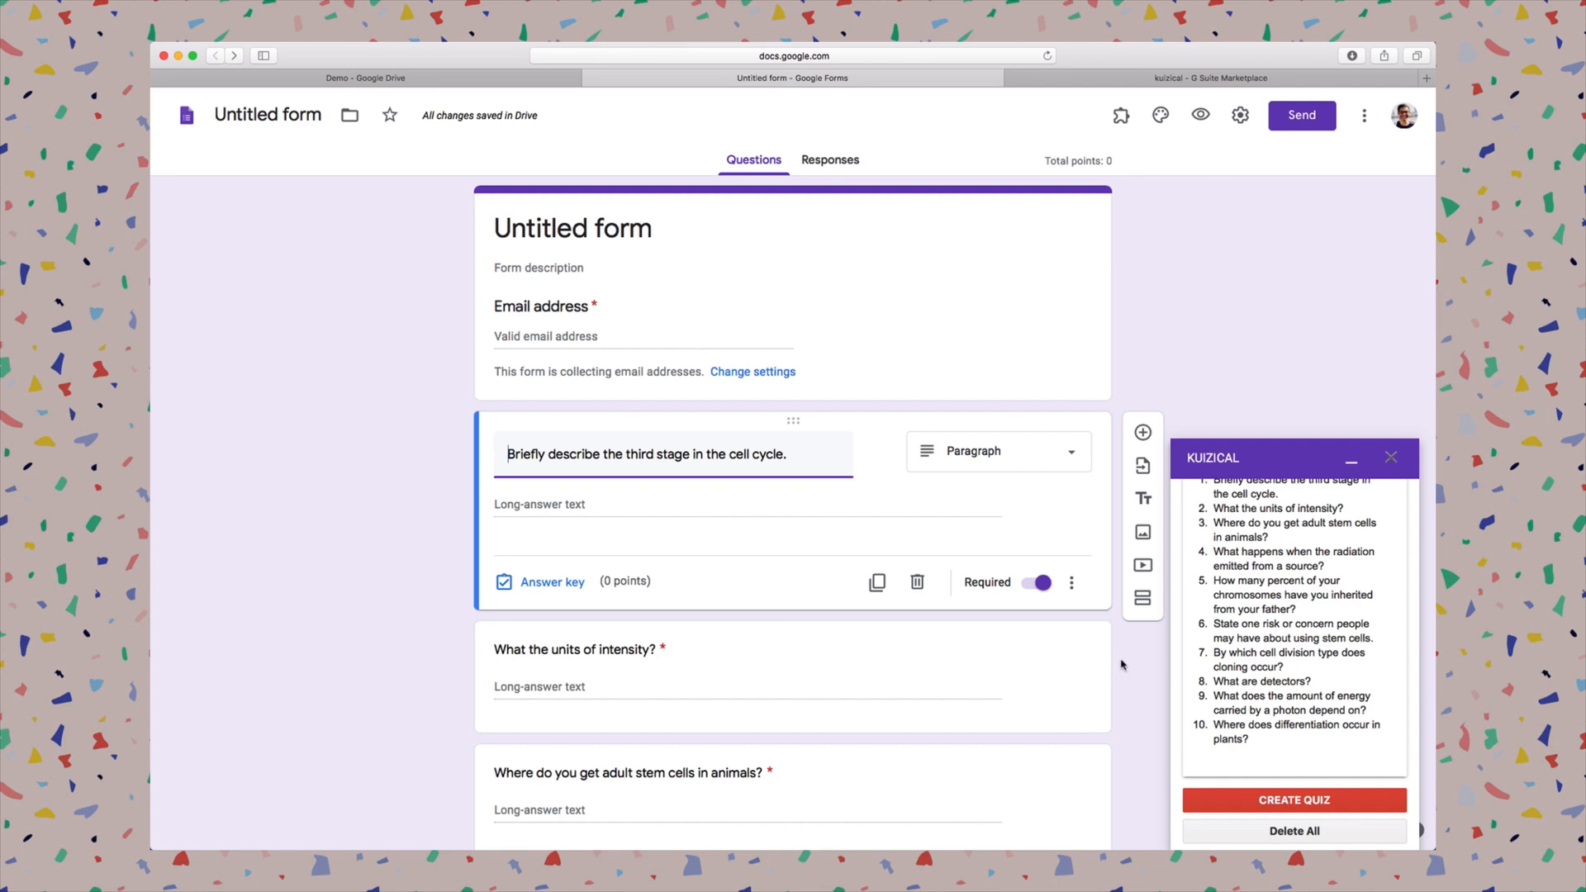
{"action": "left_click", "coordinate": [1241, 118]}
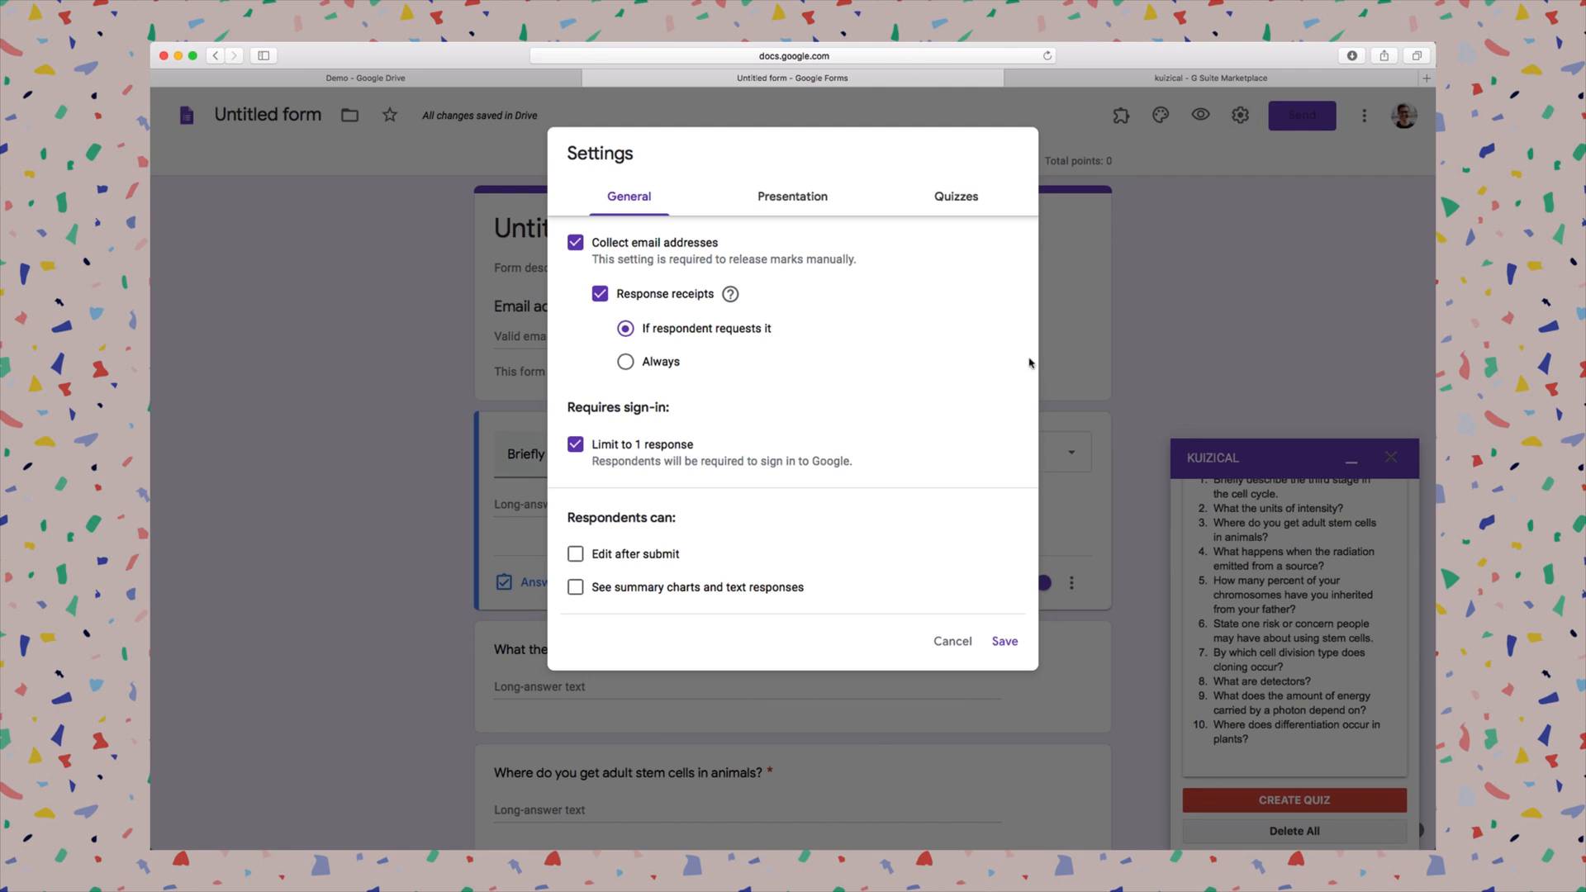
{"action": "left_click", "coordinate": [950, 208]}
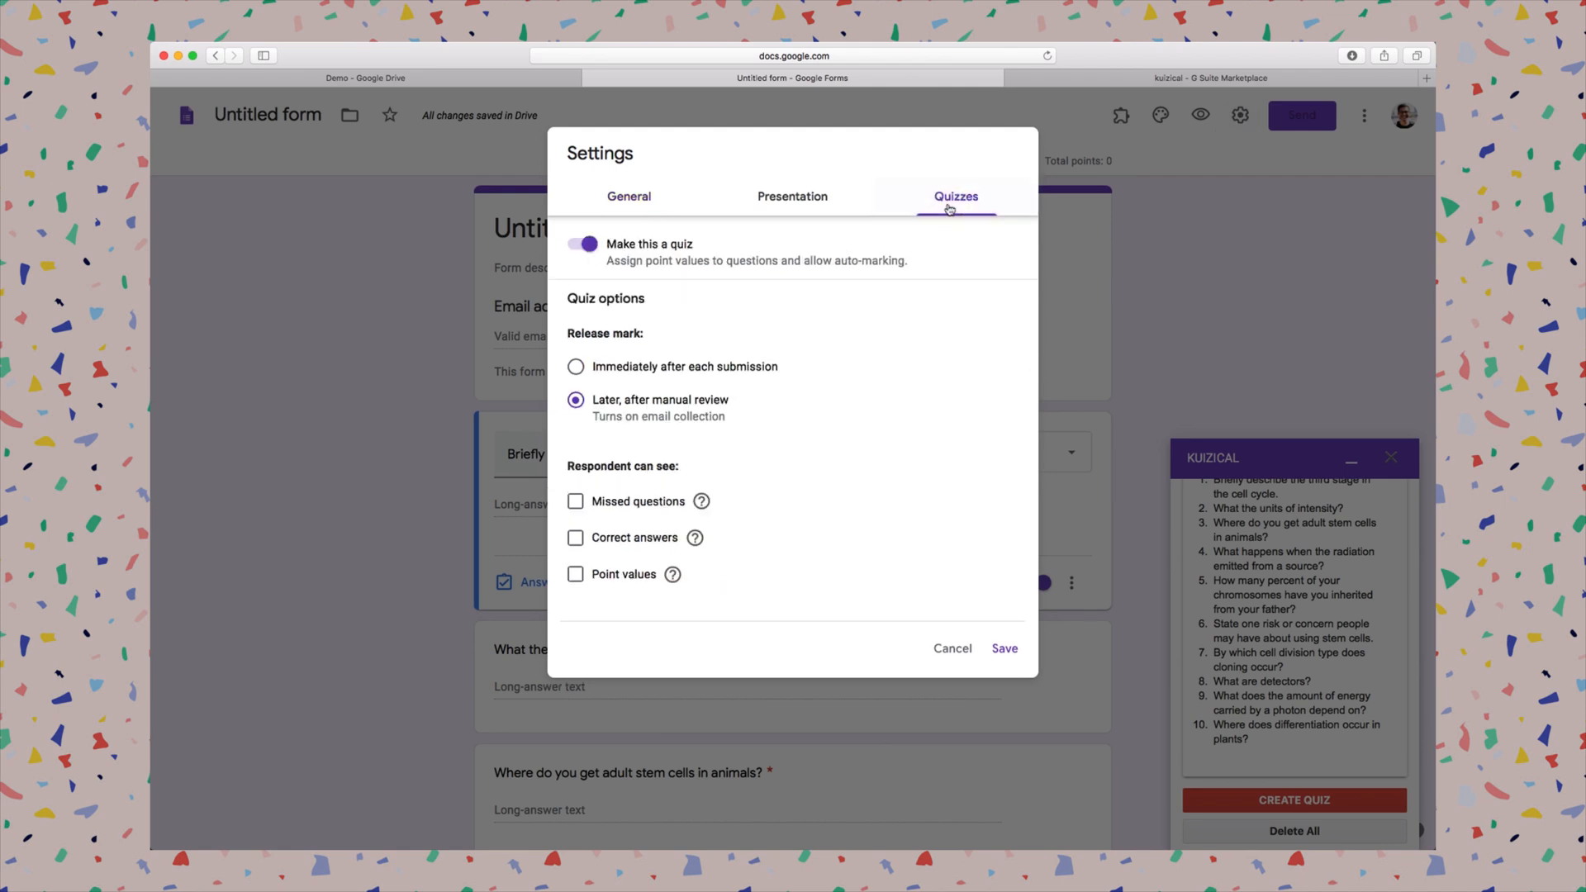
{"action": "left_click", "coordinate": [610, 368]}
{"action": "left_click", "coordinate": [626, 545]}
{"action": "left_click", "coordinate": [1005, 650]}
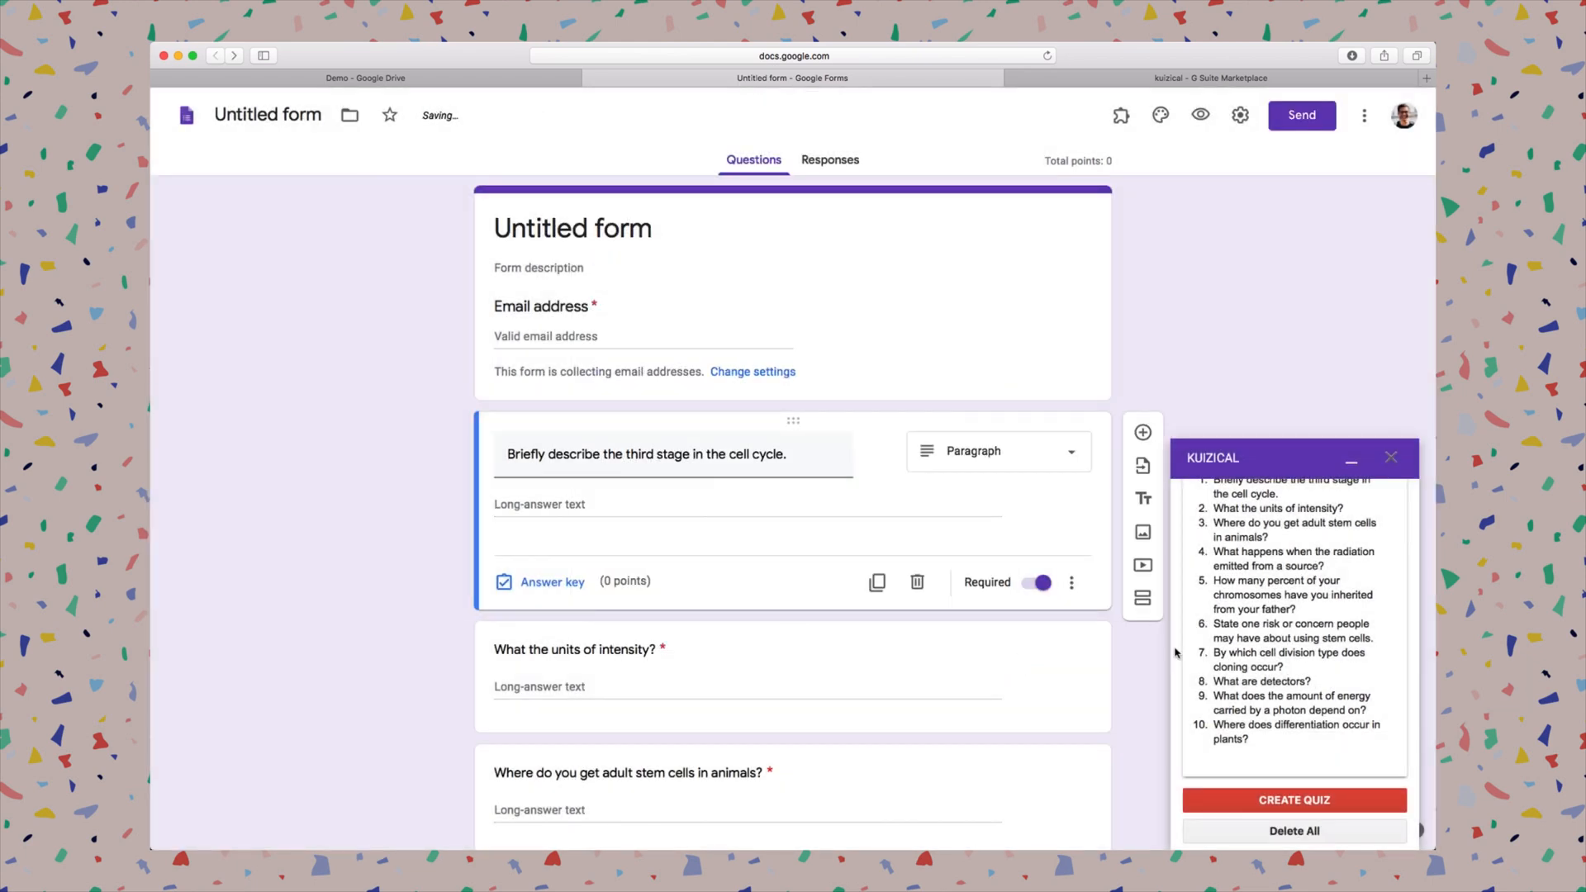
{"action": "triple_click", "coordinate": [505, 229]}
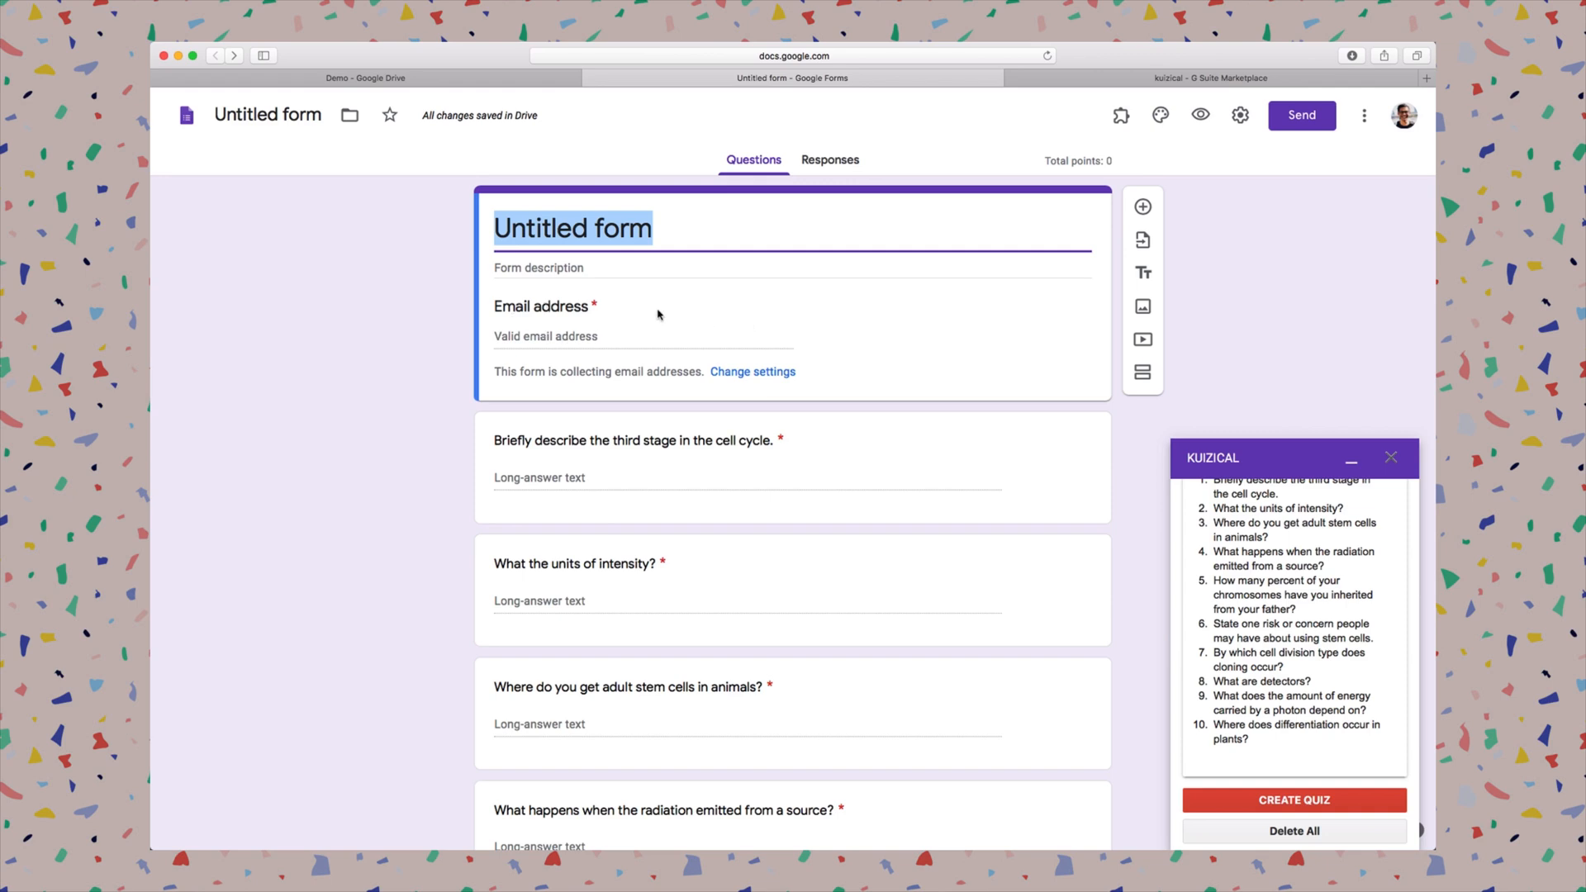
{"action": "left_click", "coordinate": [505, 269]}
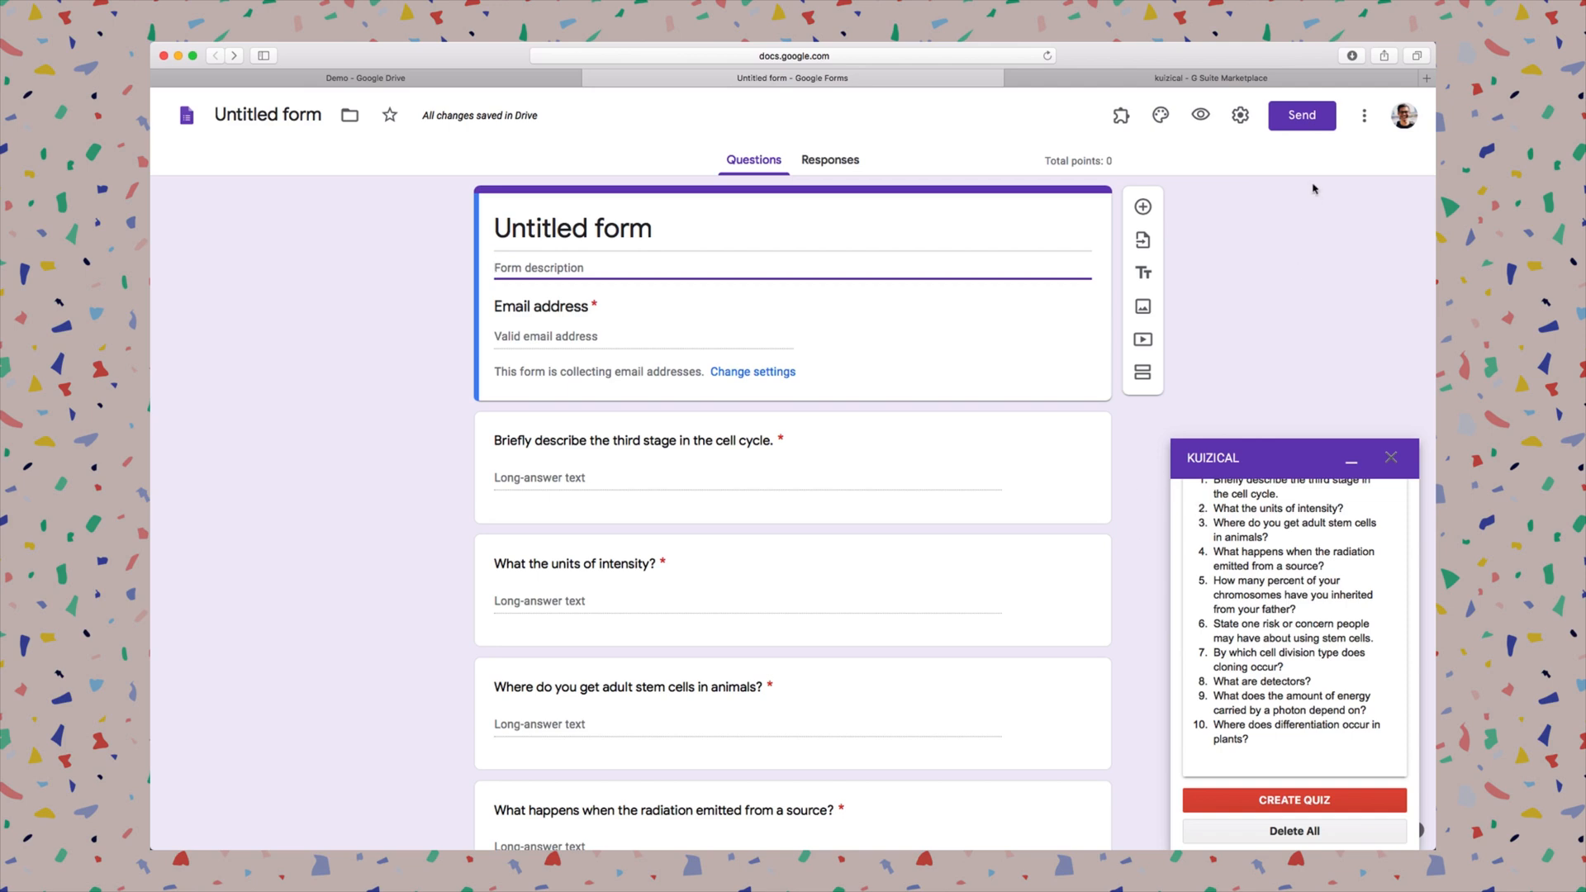
- Copy the form's shareable link and open it in a new browser tab
{"action": "left_click", "coordinate": [1316, 123]}
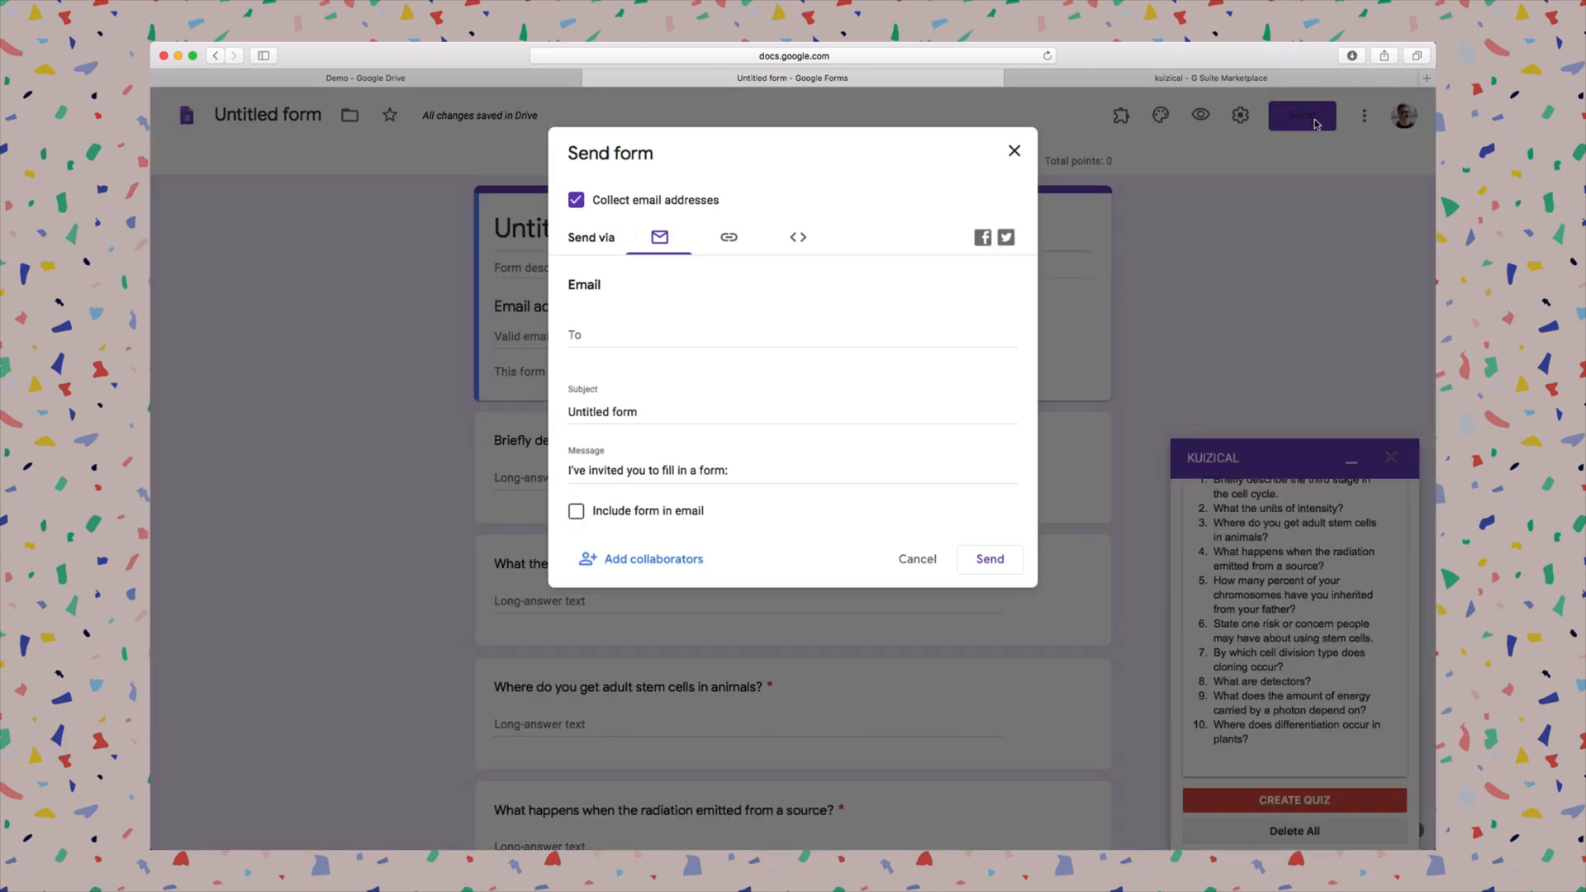
{"action": "left_click", "coordinate": [726, 240]}
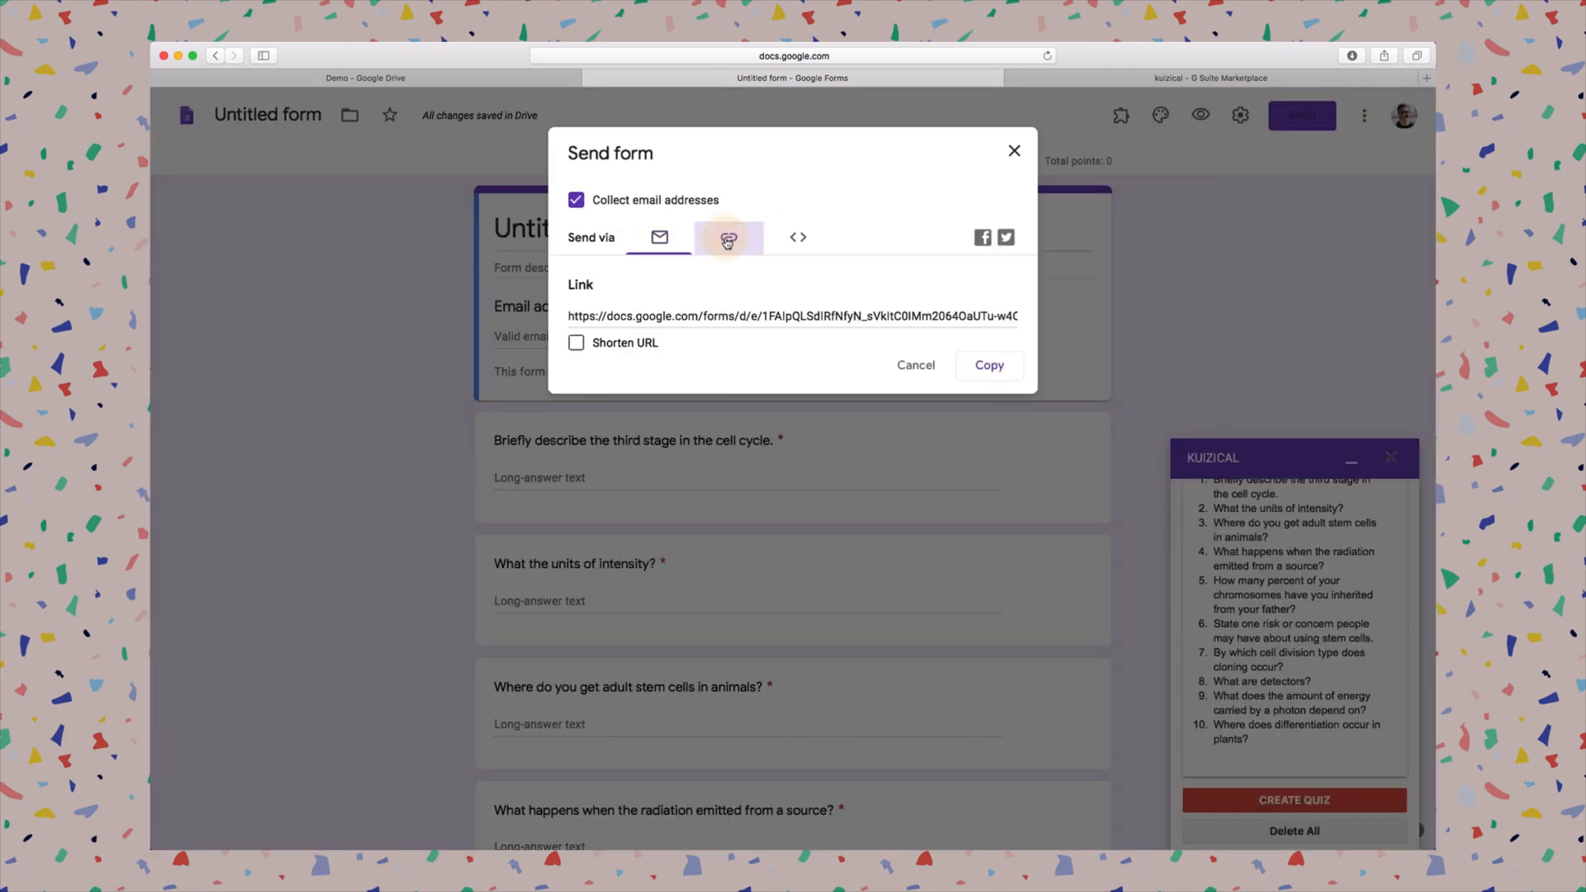
{"action": "left_click", "coordinate": [1007, 367]}
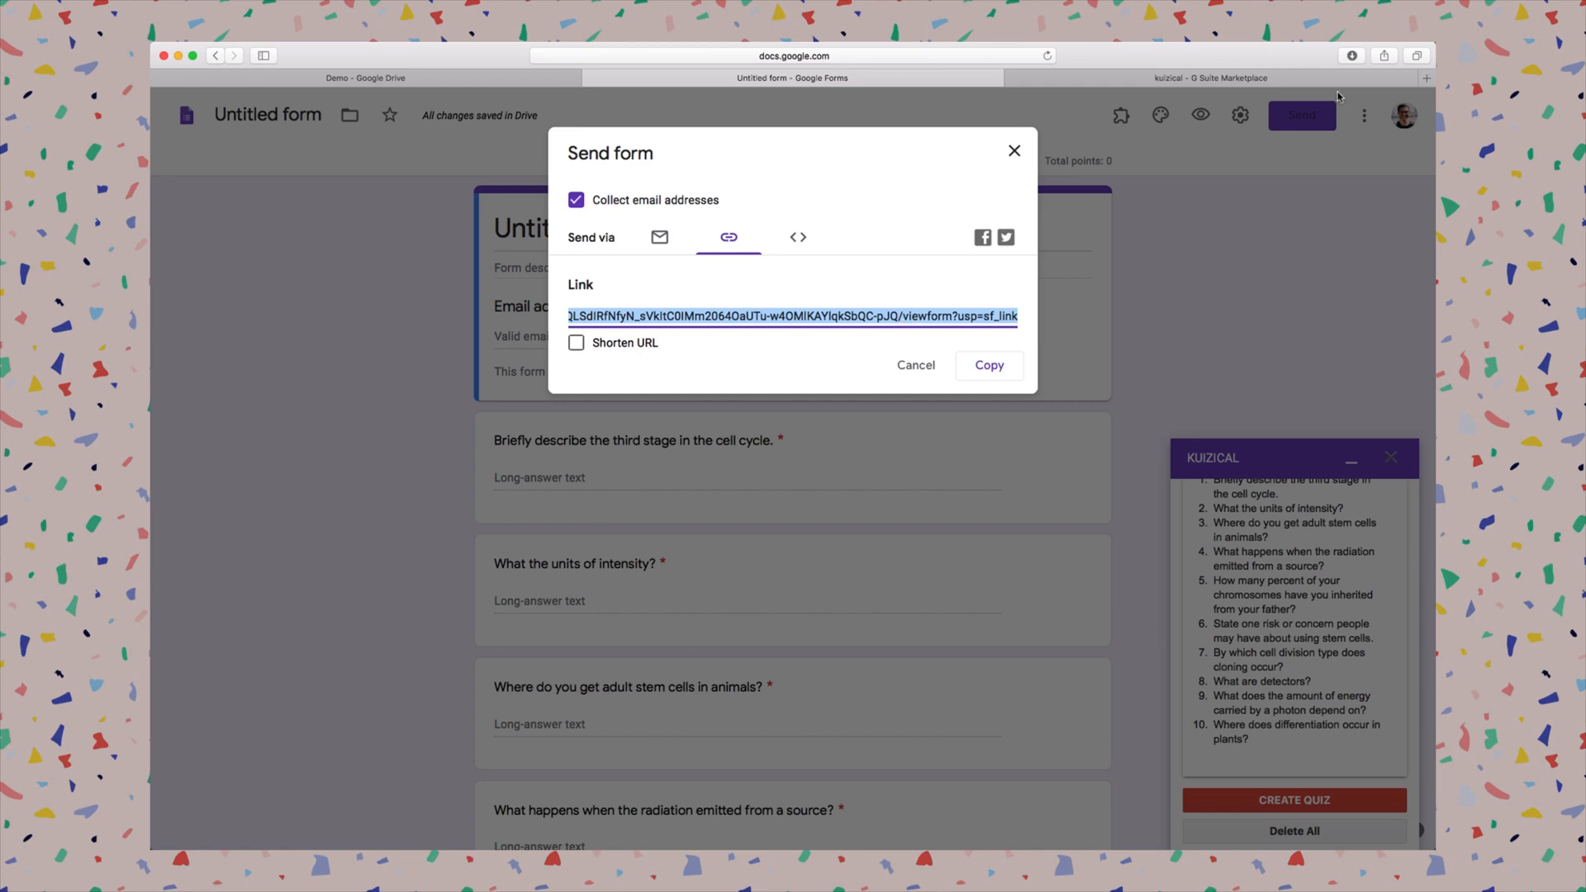
{"action": "left_click", "coordinate": [1426, 78]}
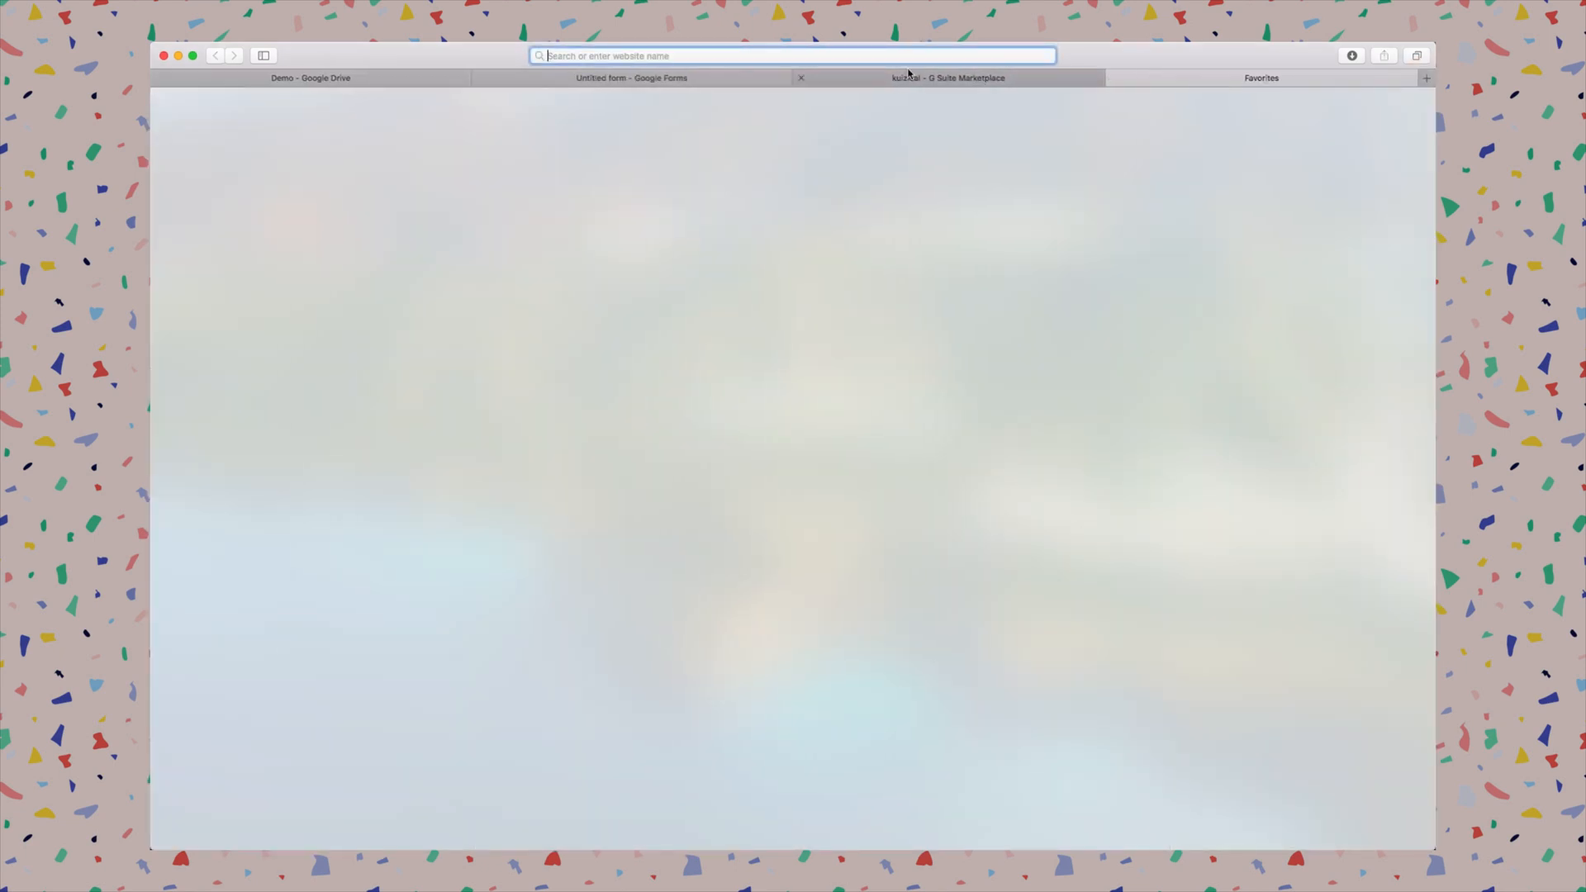
{"action": "right_click", "coordinate": [900, 61]}
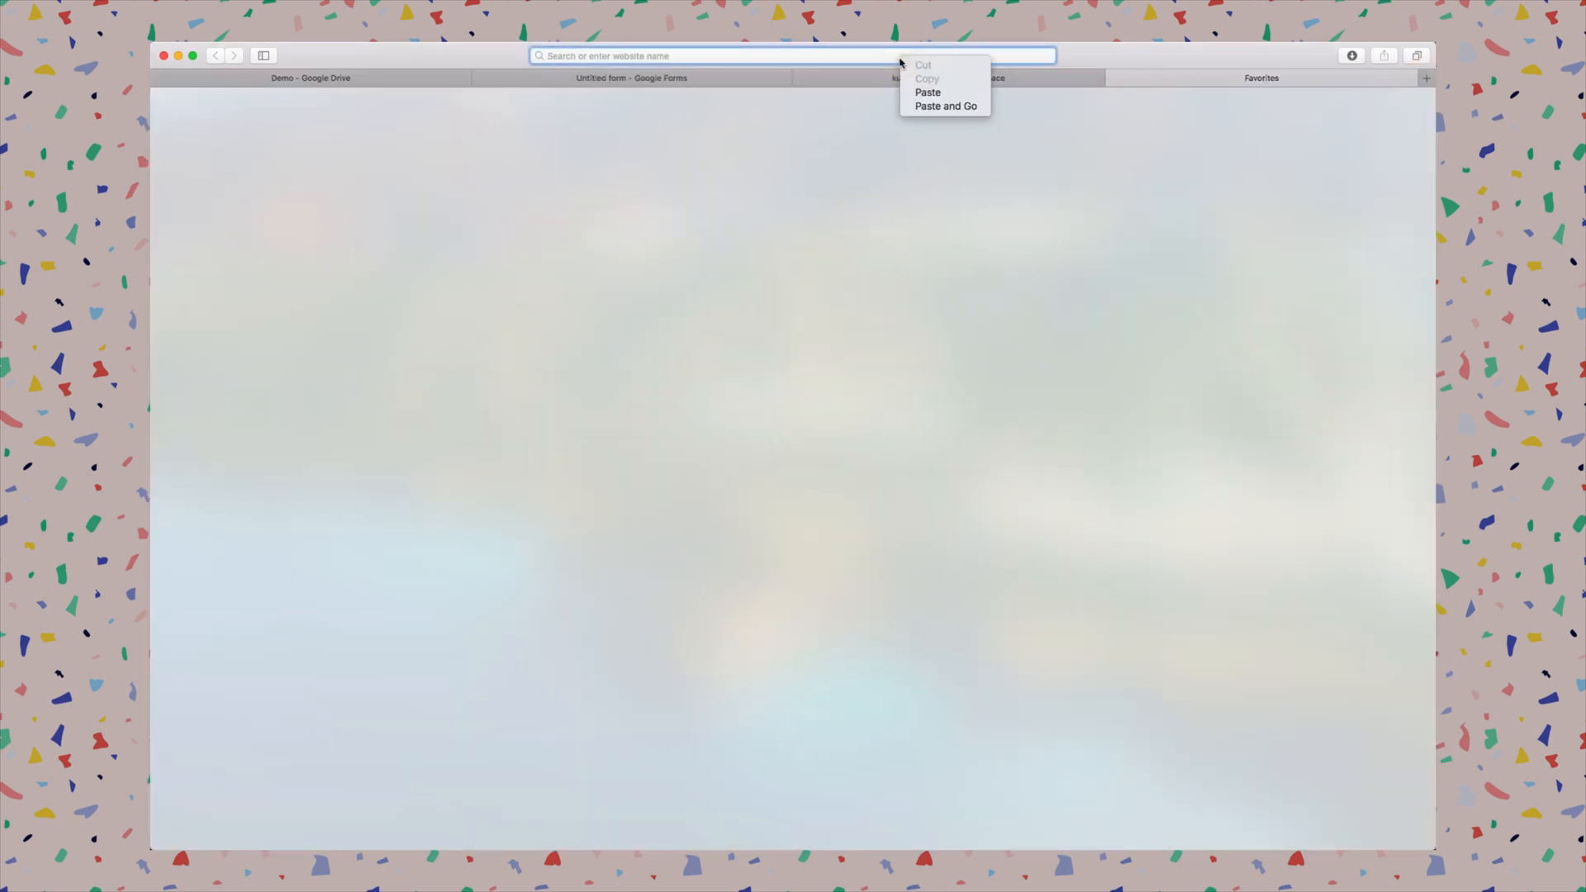
{"action": "left_click", "coordinate": [946, 107]}
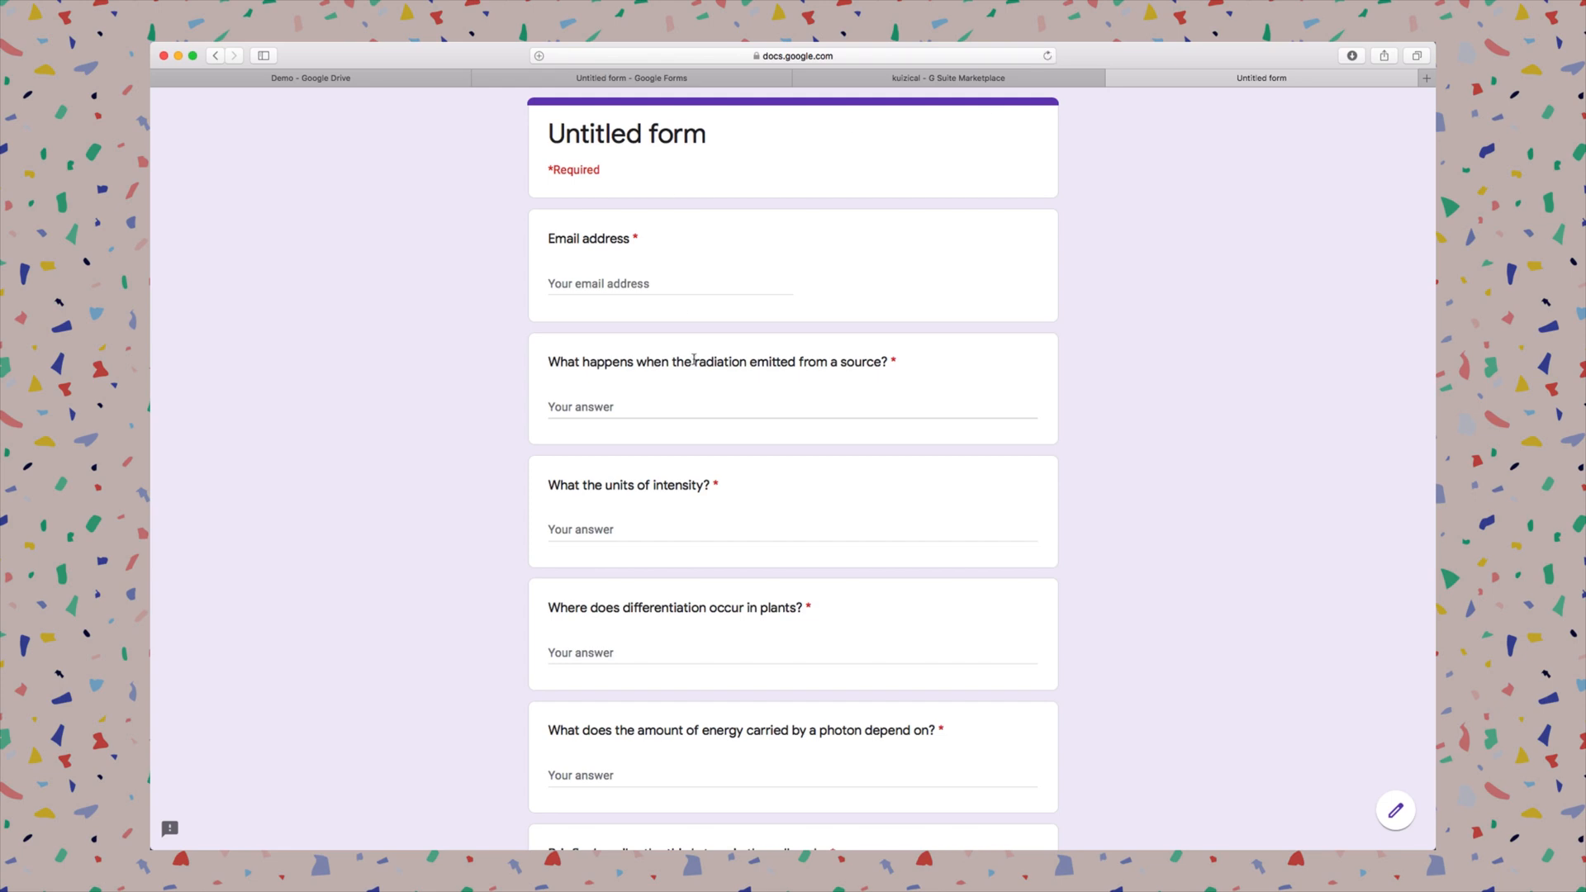
- Fill in the required email field of the live quiz with a test email address
{"action": "scroll", "coordinate": [818, 483], "scroll_direction": "down", "scroll_amount": 20}
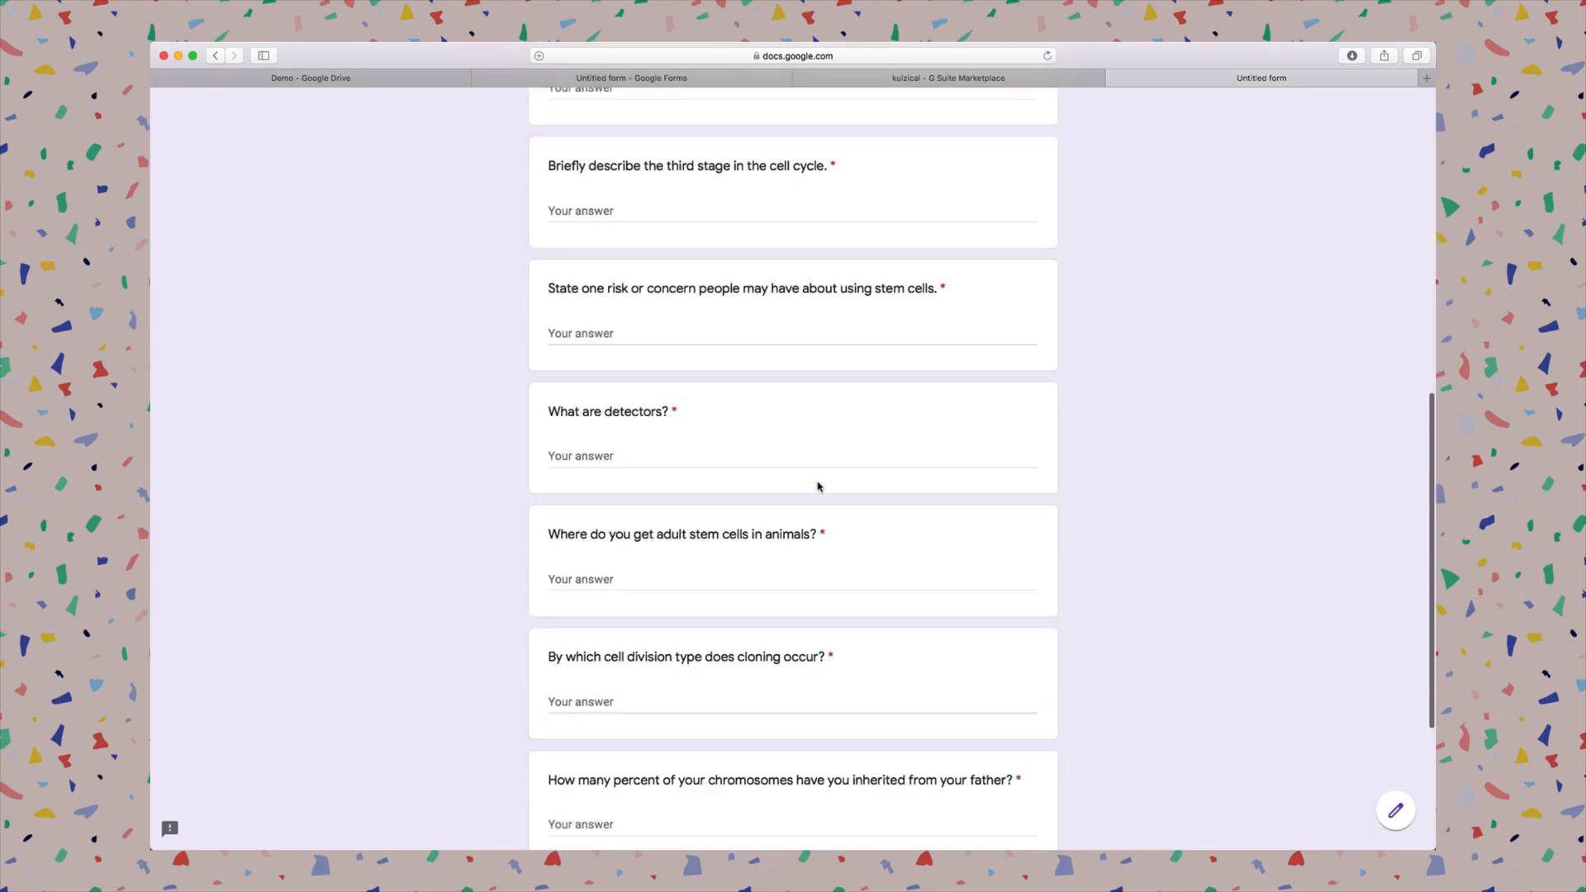
{"action": "scroll", "coordinate": [818, 485], "scroll_direction": "up", "scroll_amount": 20}
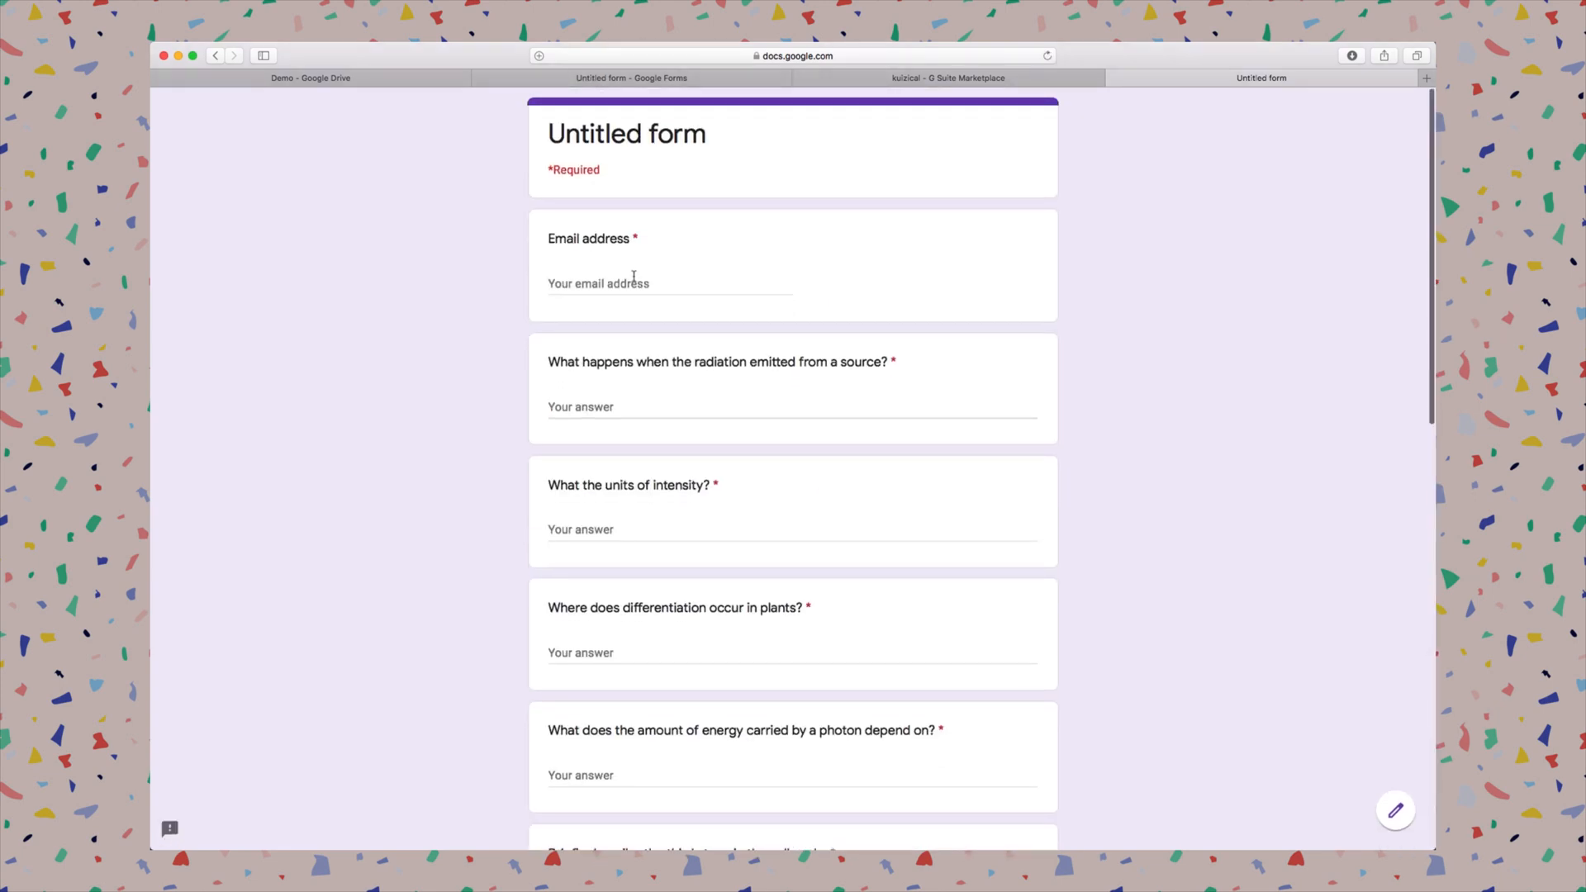
{"action": "left_click", "coordinate": [634, 277]}
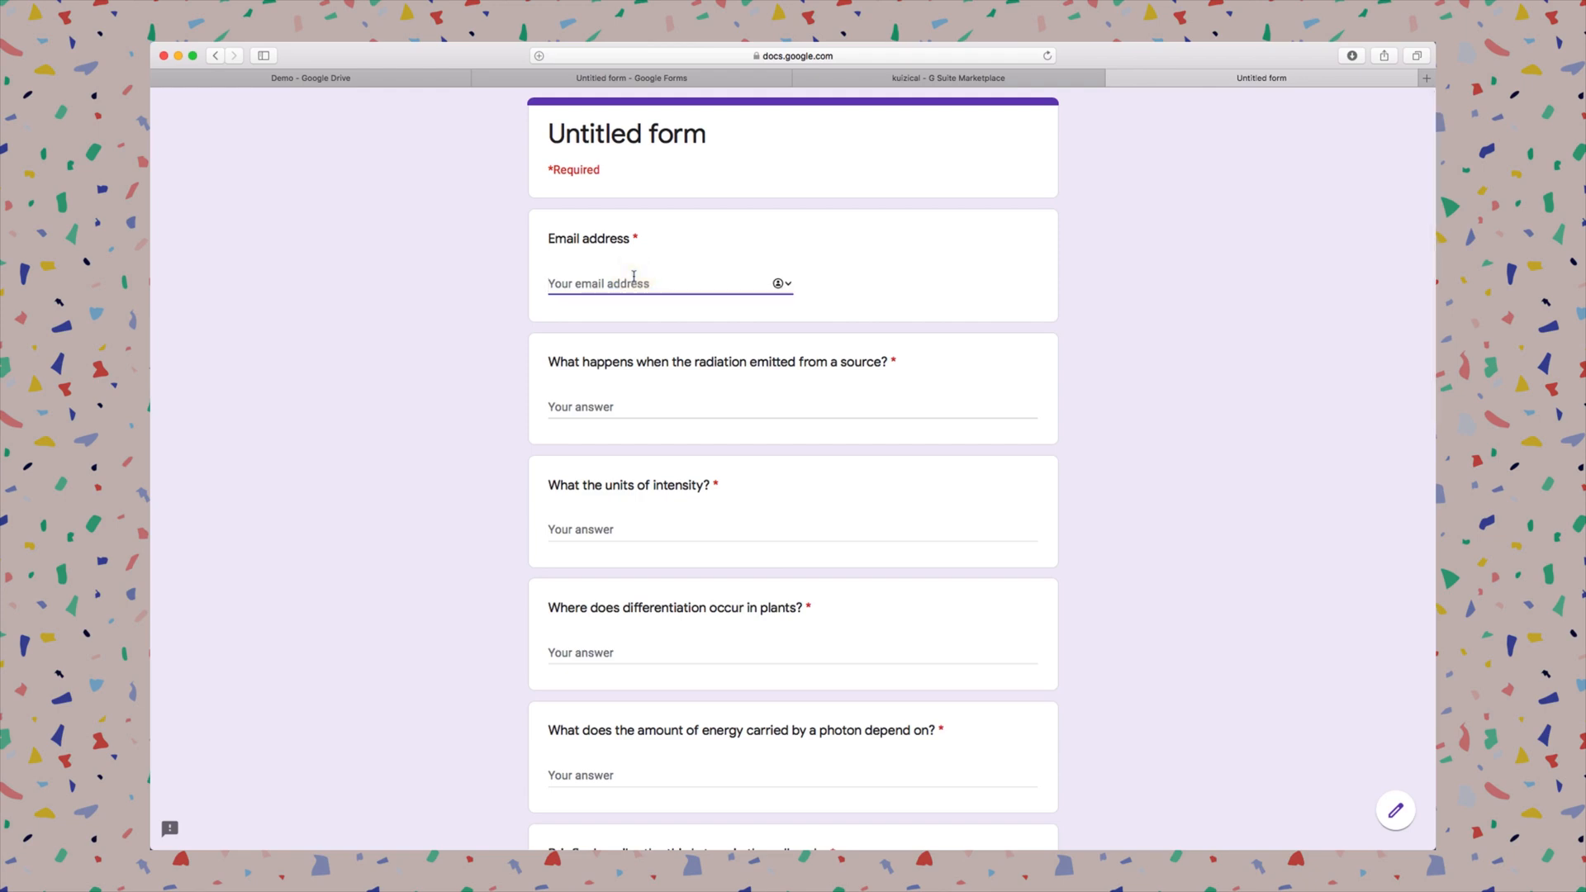
{"action": "type", "text": "test@test.com"}
{"action": "key", "text": "Tab"}
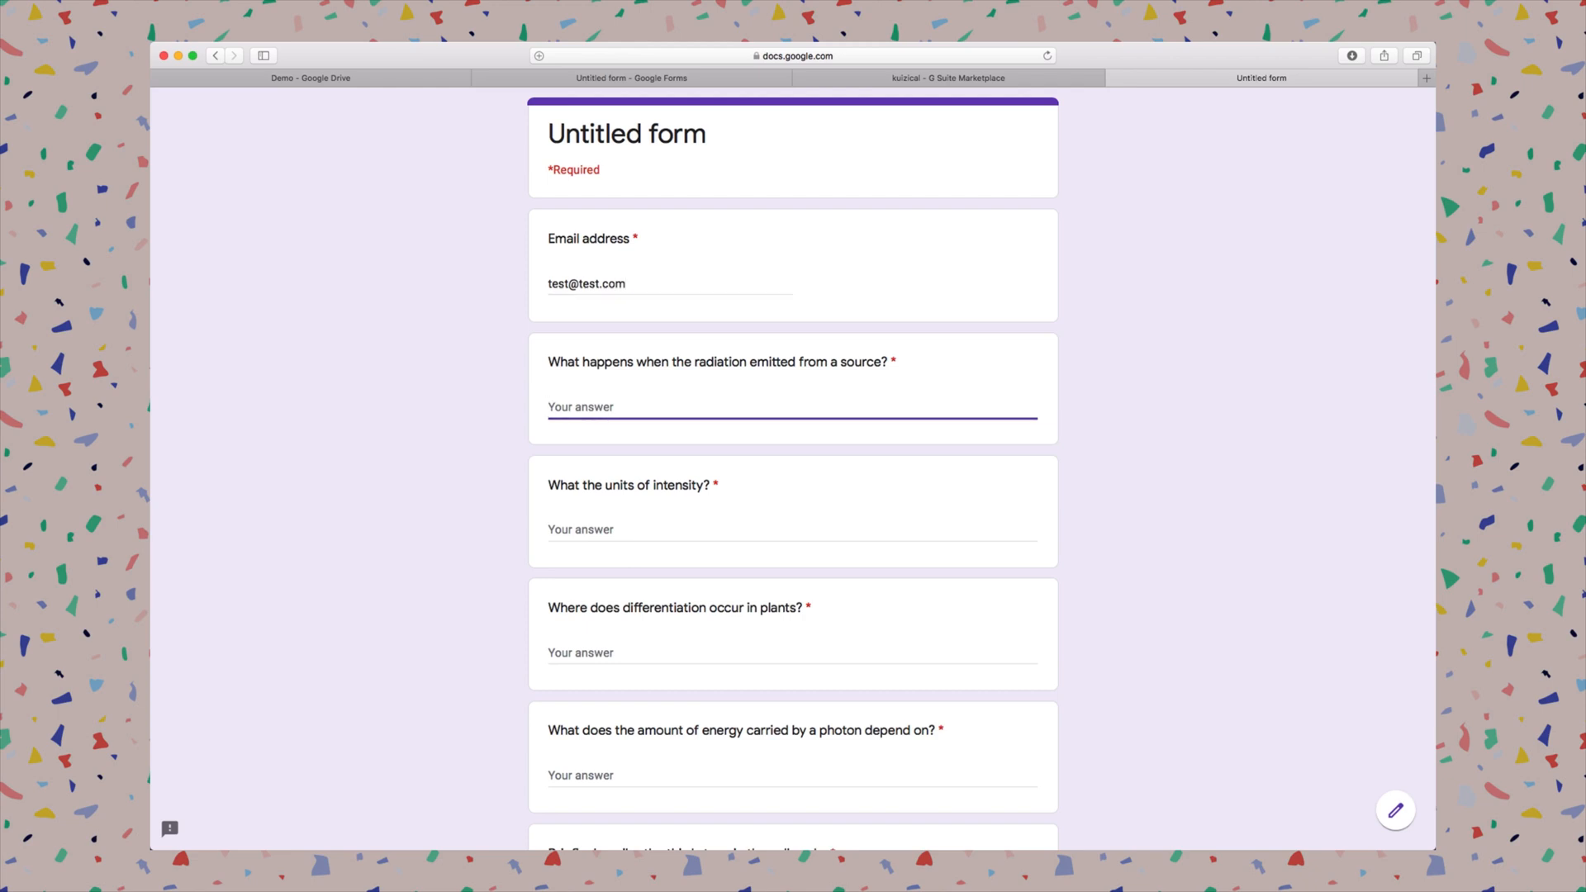
- Answer all ten quiz questions with the placeholder text "Their answers here"
{"action": "type", "text": "Their answers here"}
{"action": "key", "text": "super+a"}
{"action": "key", "text": "Tab"}
{"action": "key", "text": "super+v"}
{"action": "key", "text": "Tab"}
{"action": "key", "text": "super+v"}
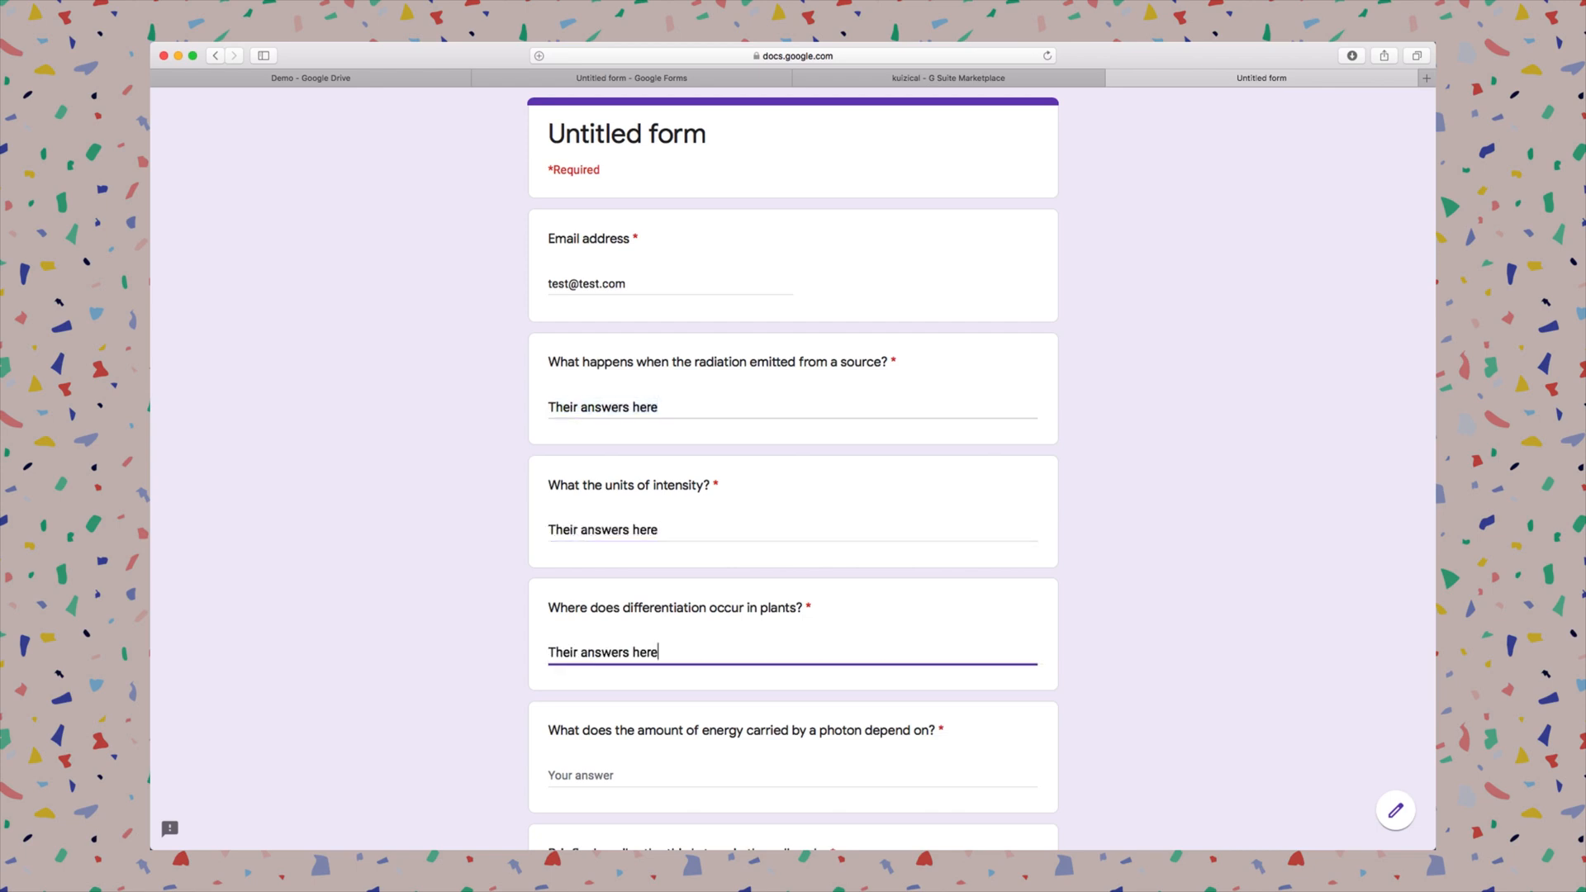
{"action": "key", "text": "Tab"}
{"action": "key", "text": "super+v"}
{"action": "key", "text": "Tab"}
{"action": "key", "text": "super+v"}
{"action": "key", "text": "Tab"}
{"action": "key", "text": "super+v"}
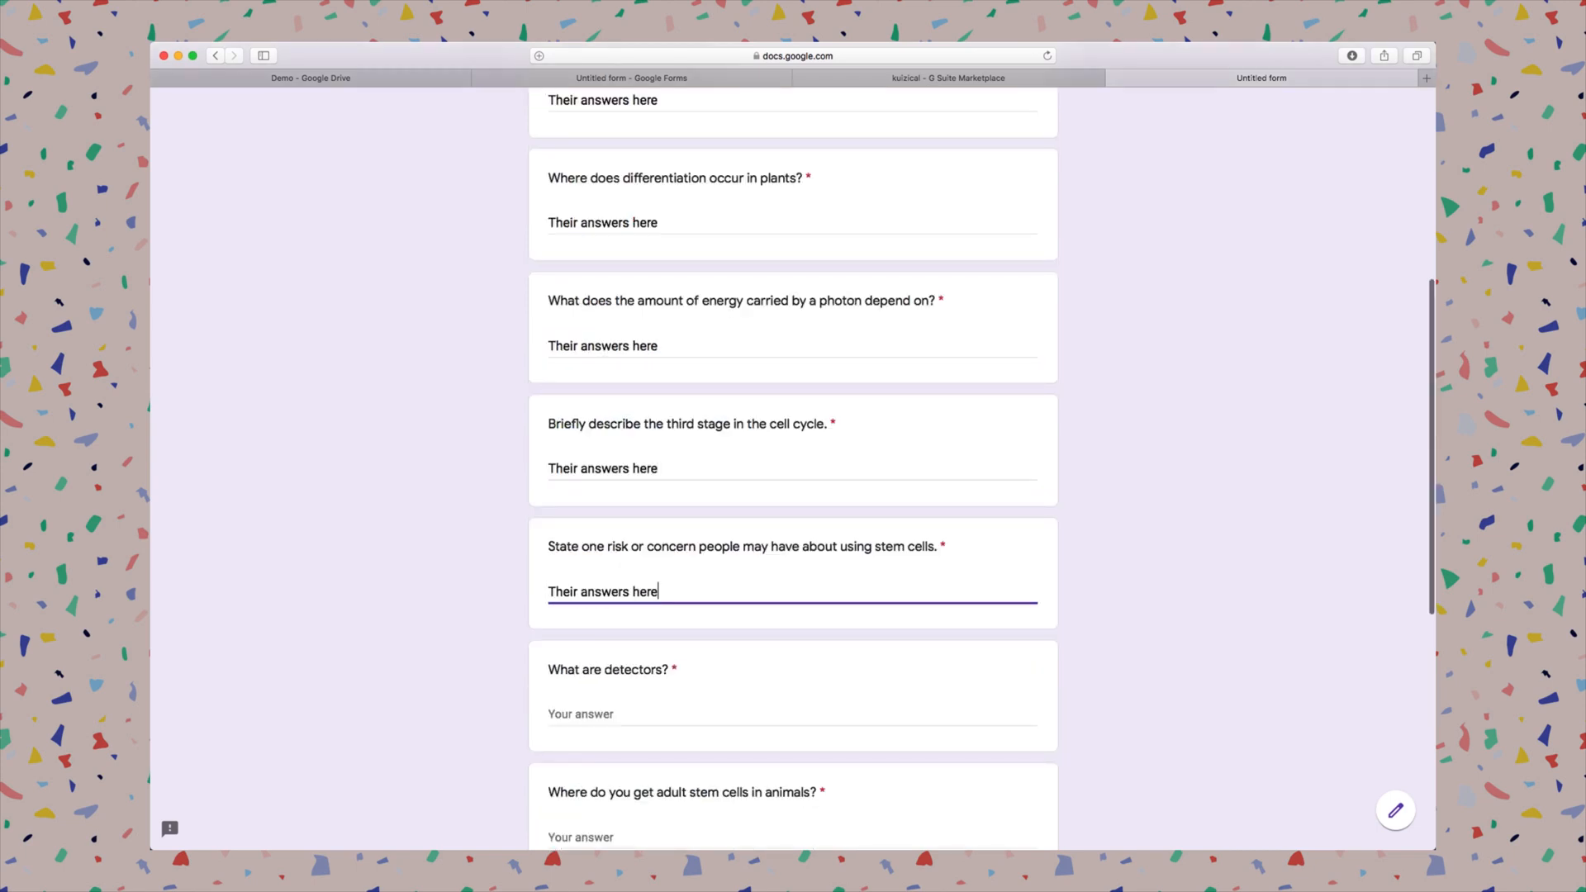
{"action": "key", "text": "Tab"}
{"action": "key", "text": "super+v"}
{"action": "key", "text": "Tab"}
{"action": "key", "text": "super+v"}
{"action": "key", "text": "Tab"}
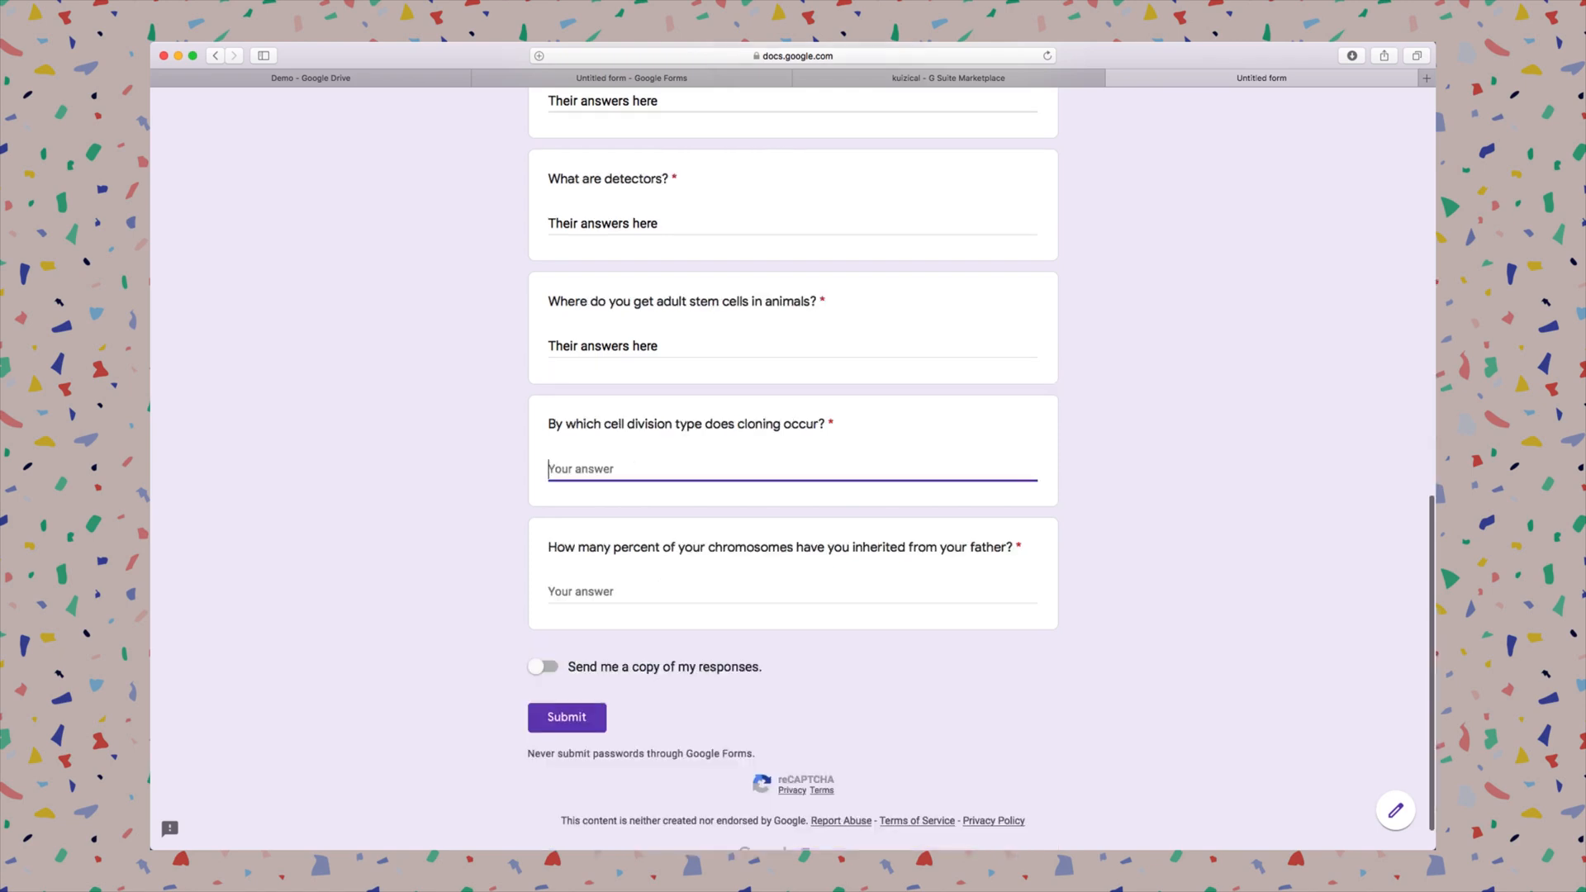
{"action": "key", "text": "super+v"}
{"action": "key", "text": "Tab"}
{"action": "key", "text": "super+v"}
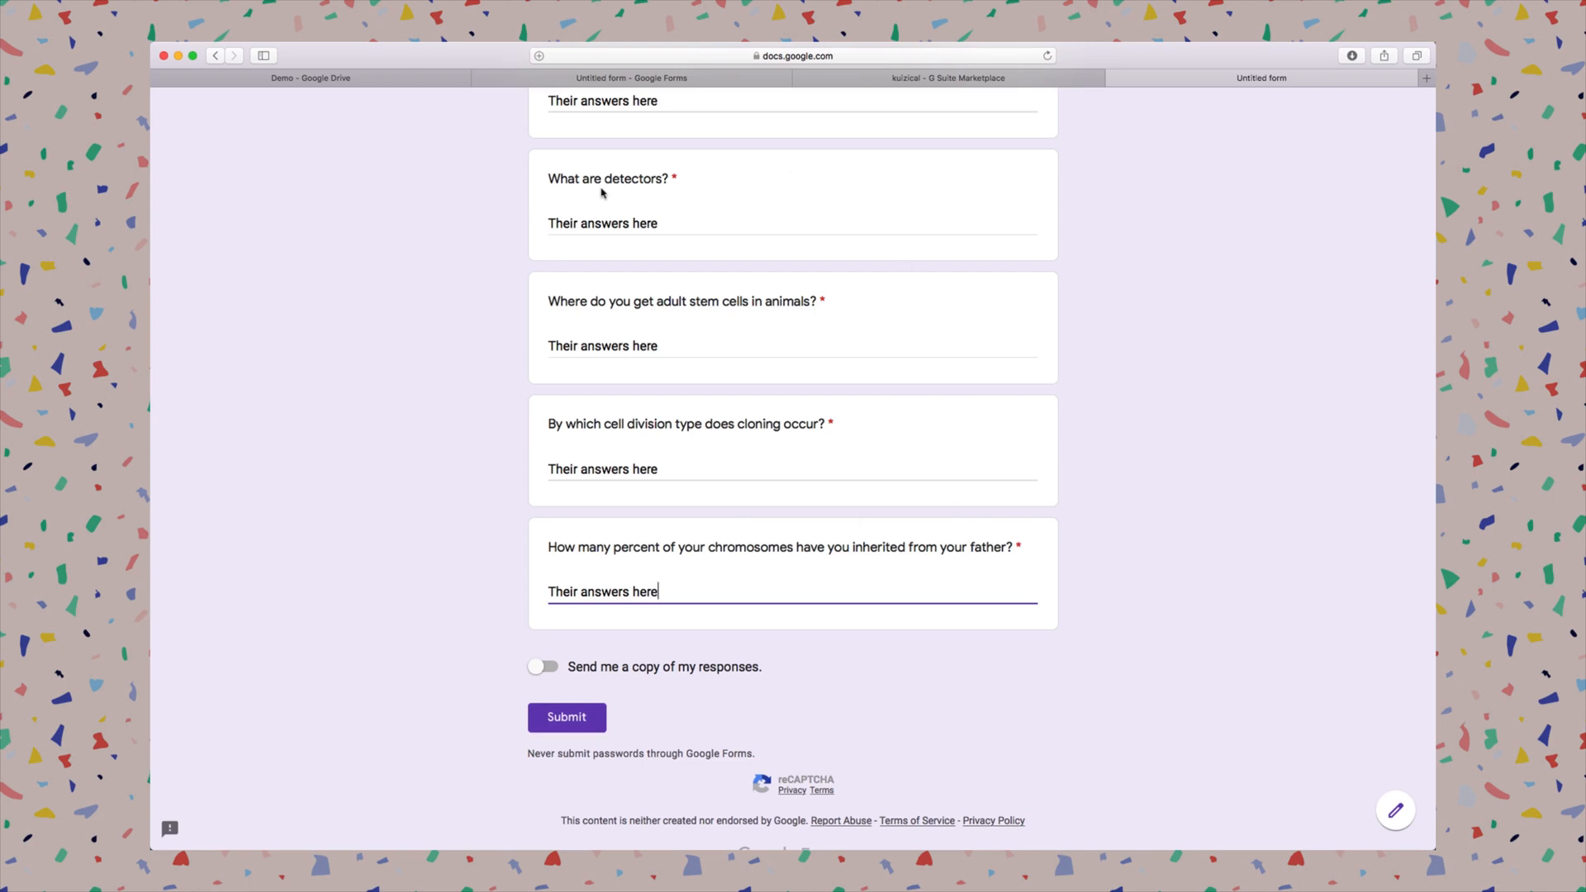
- Submit the completed quiz and open the accuracy view of the response
{"action": "scroll", "coordinate": [750, 208], "scroll_direction": "up", "scroll_amount": 8}
{"action": "scroll", "coordinate": [750, 208], "scroll_direction": "down", "scroll_amount": 8}
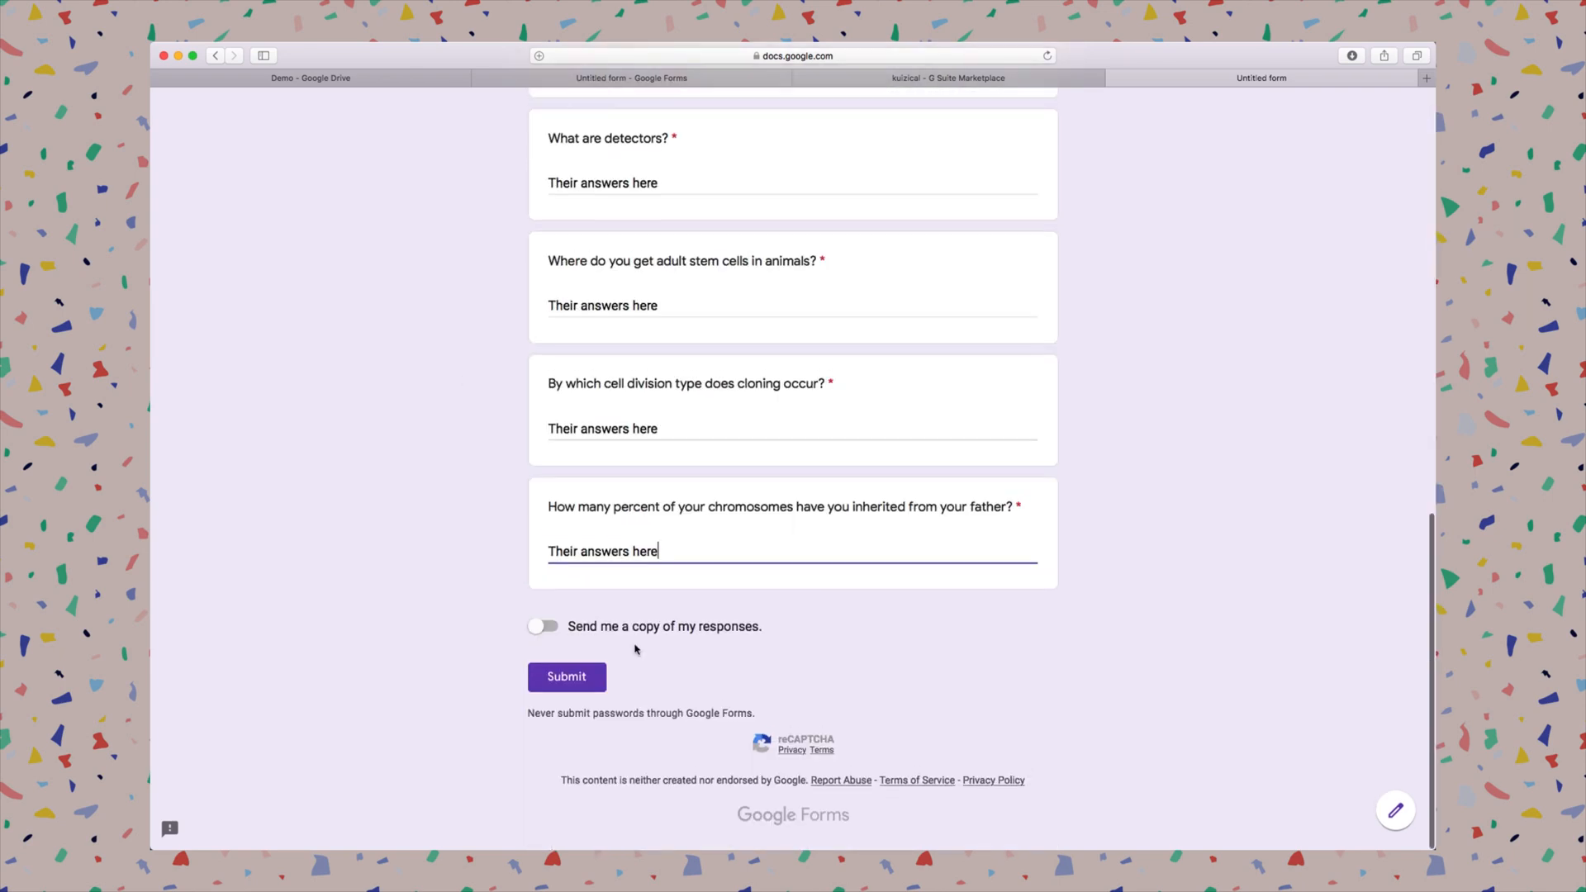
{"action": "left_click", "coordinate": [585, 676]}
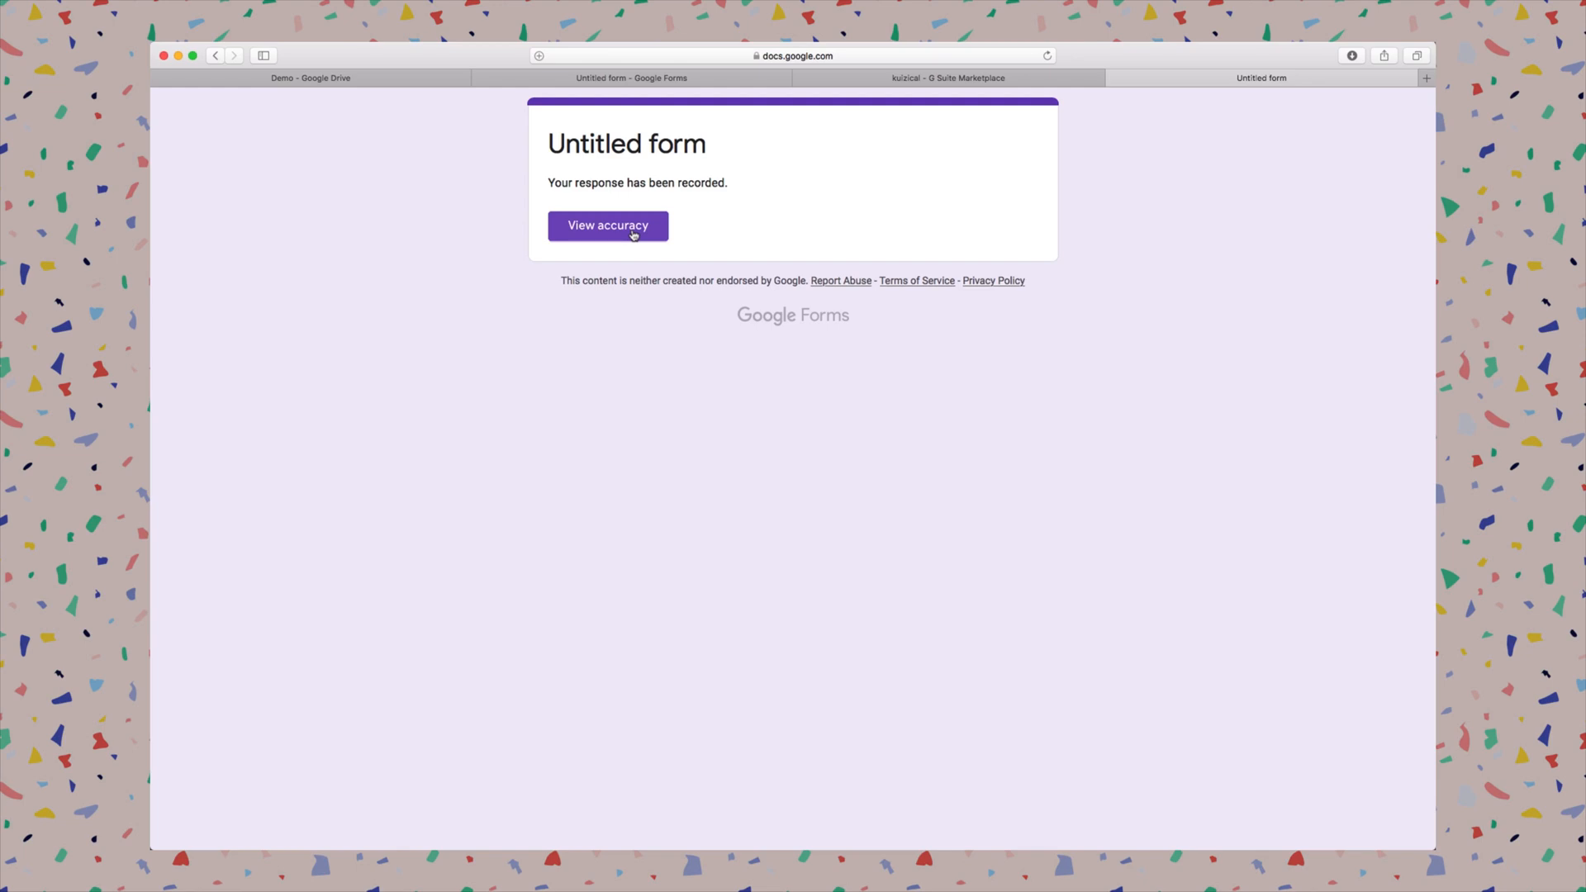
{"action": "left_click", "coordinate": [595, 233]}
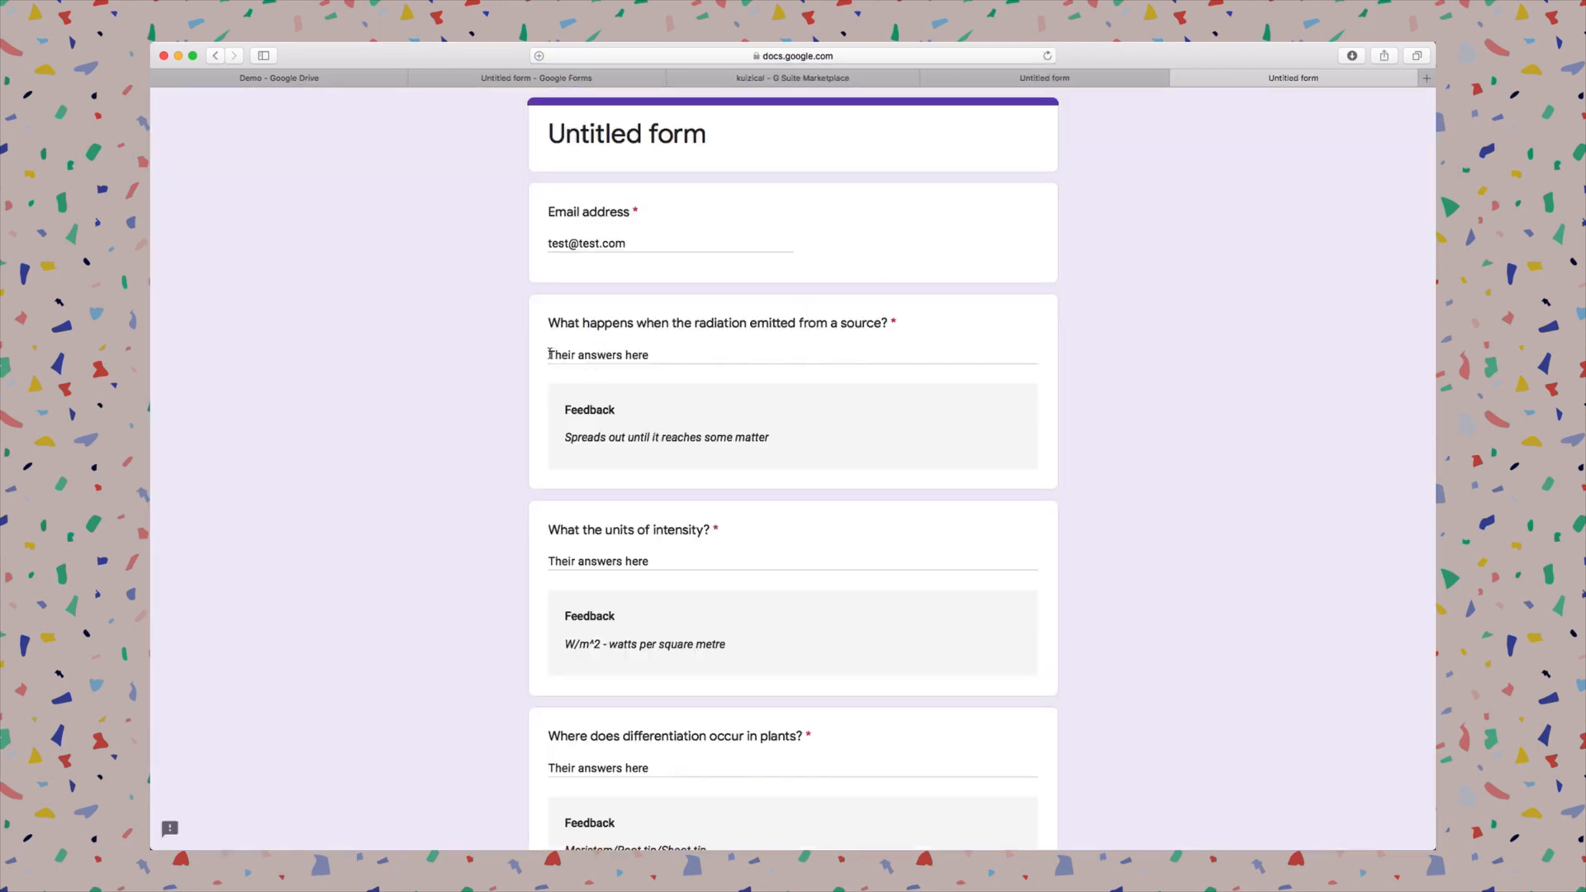
- Compare the submitted answers with the feedback given under each question, from the radiation question through the chromosome question
{"action": "left_click_drag", "start_coordinate": [549, 354], "coordinate": [651, 354]}
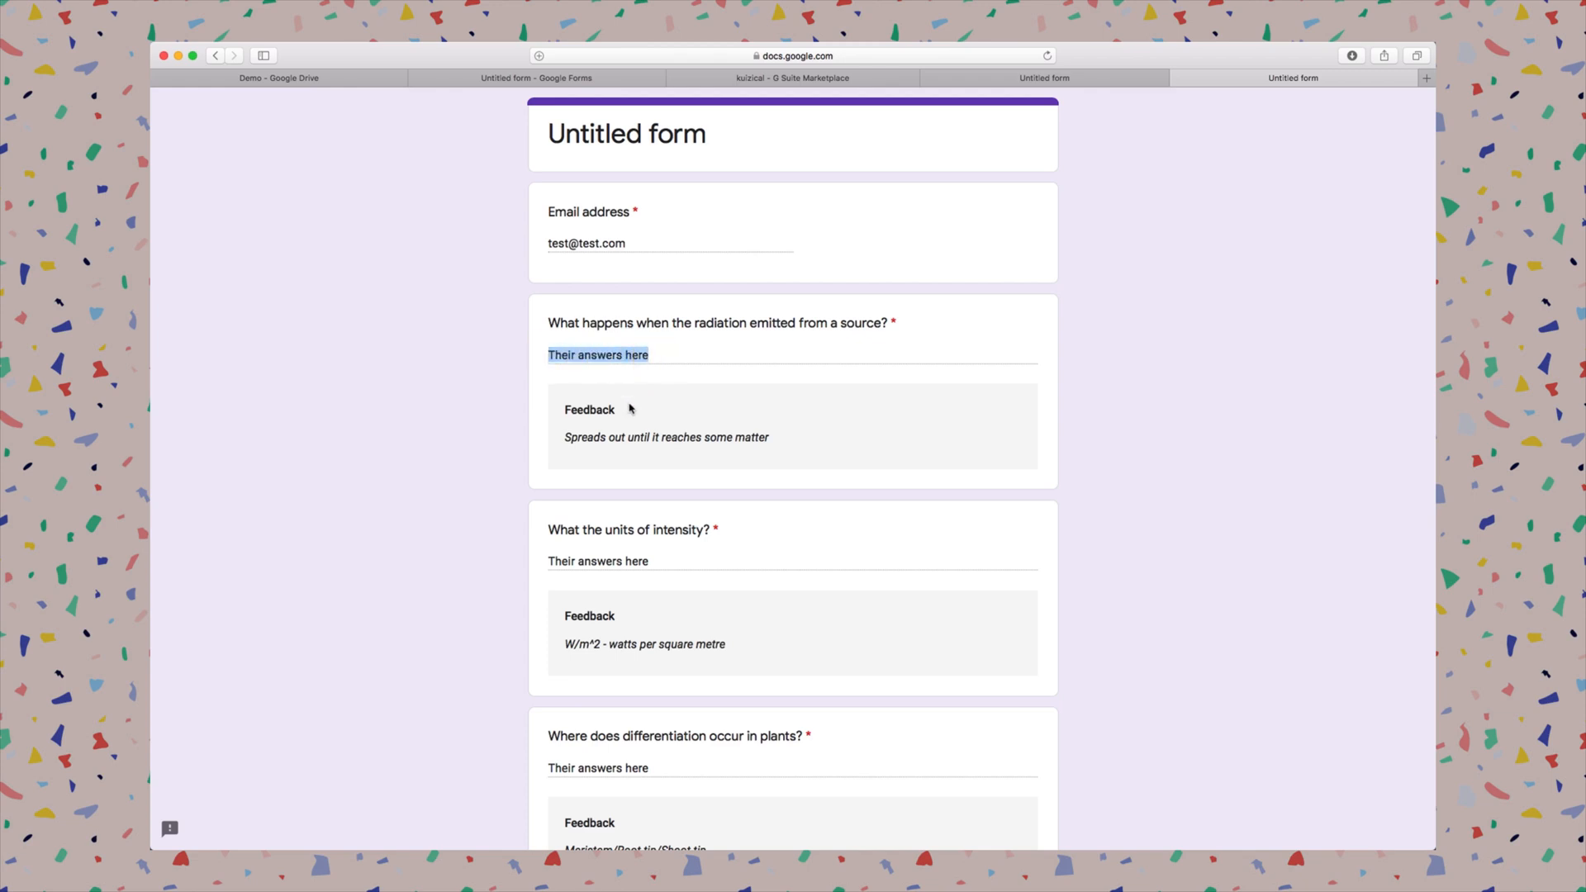
{"action": "left_click_drag", "start_coordinate": [564, 437], "coordinate": [768, 438]}
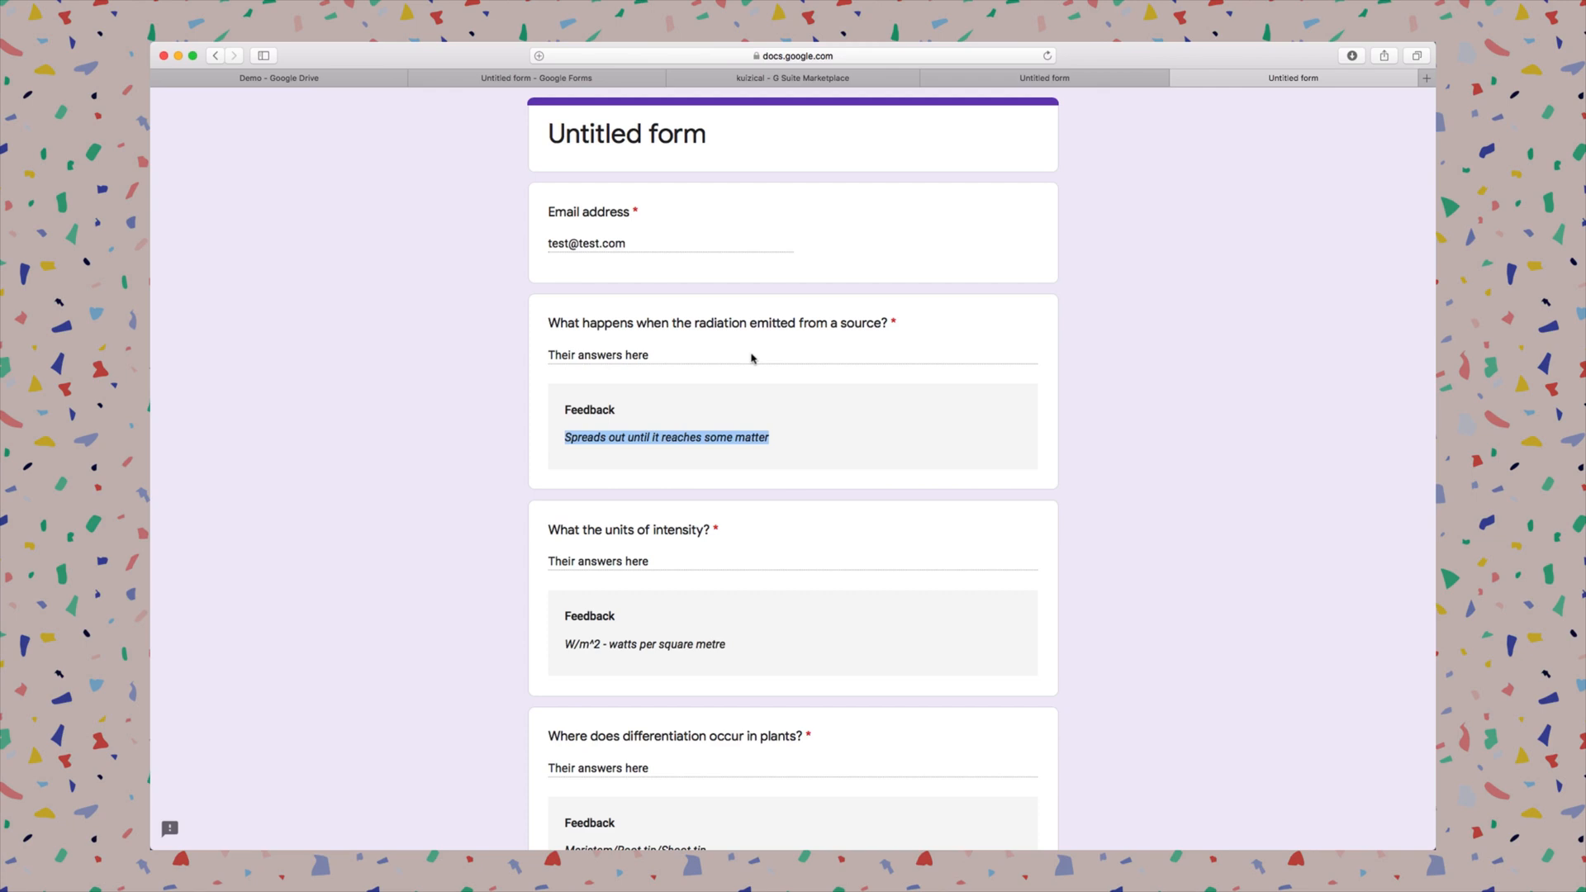
{"action": "scroll", "coordinate": [761, 432], "scroll_direction": "down", "scroll_amount": 1}
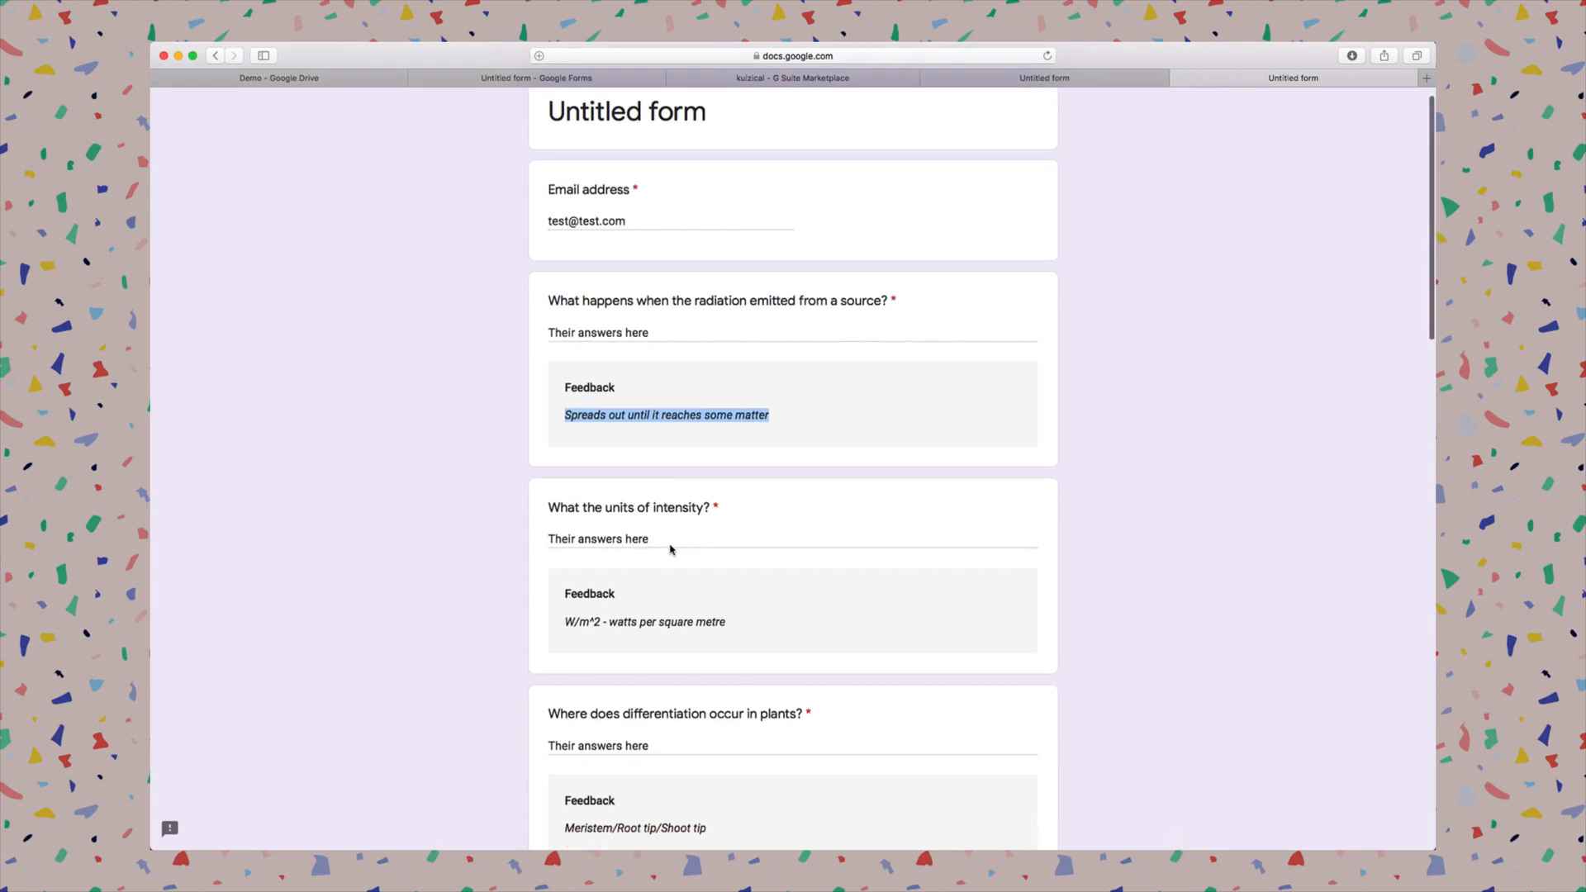
{"action": "scroll", "coordinate": [669, 602], "scroll_direction": "down", "scroll_amount": 10}
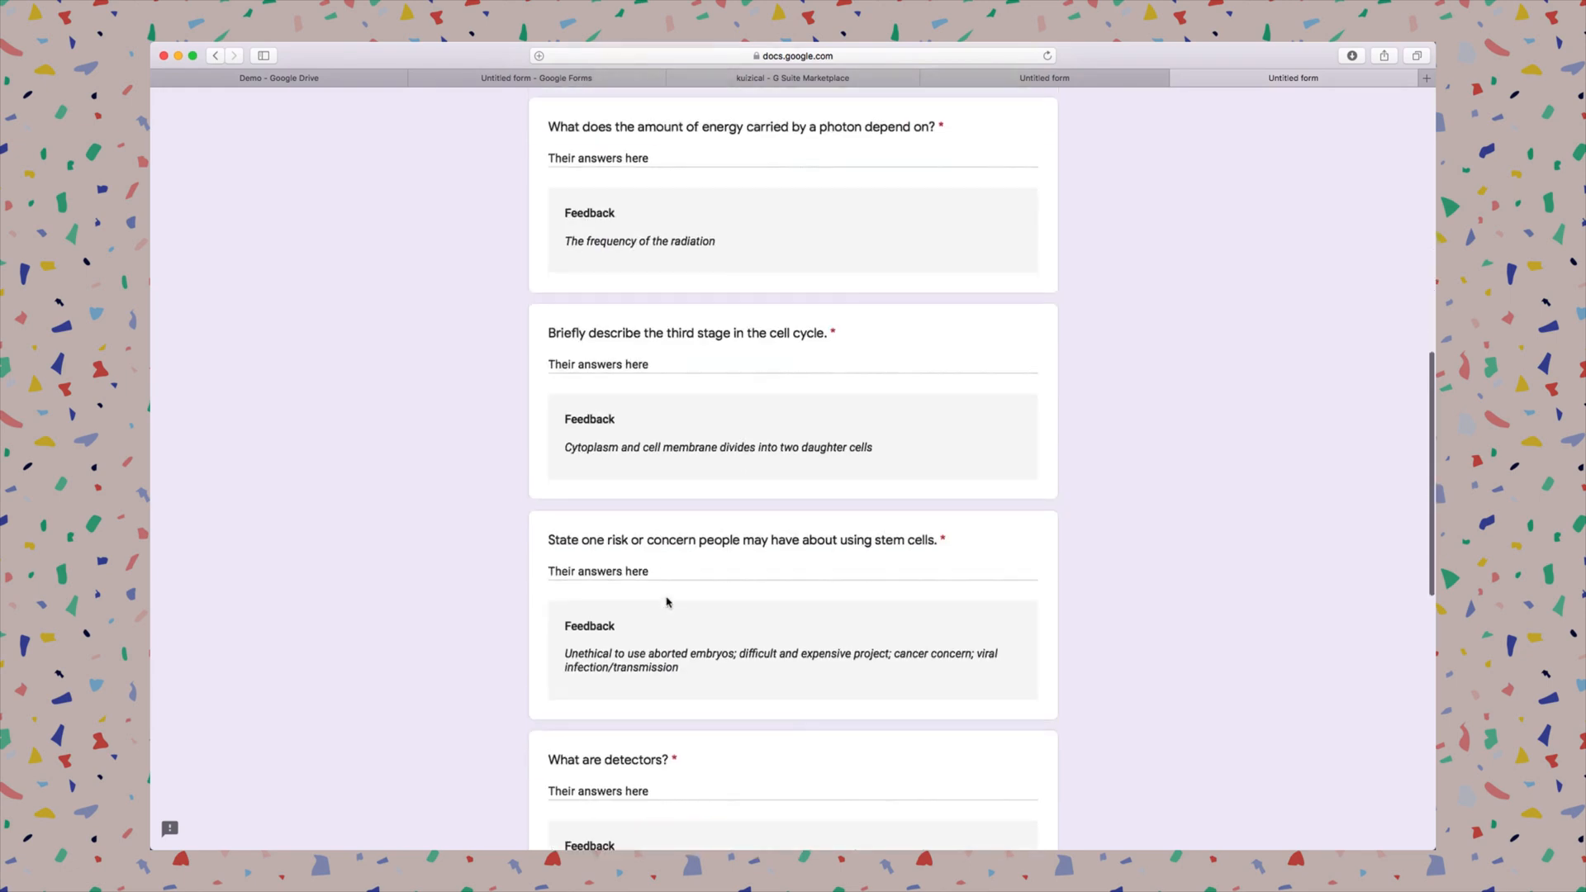
{"action": "scroll", "coordinate": [668, 602], "scroll_direction": "down", "scroll_amount": 10}
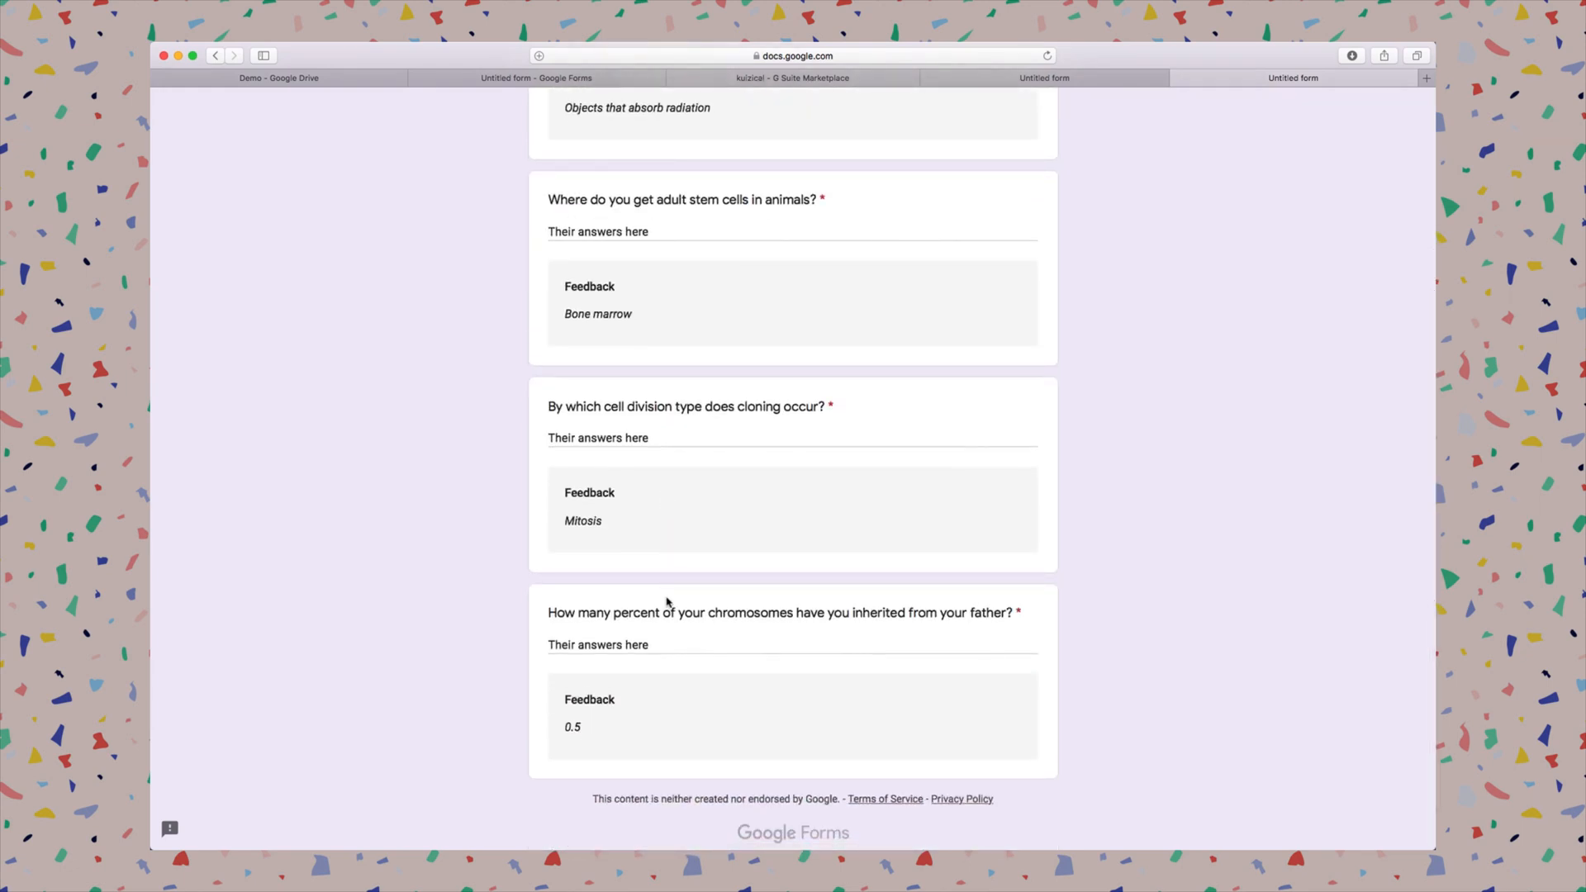
{"action": "scroll", "coordinate": [692, 582], "scroll_direction": "up", "scroll_amount": 5}
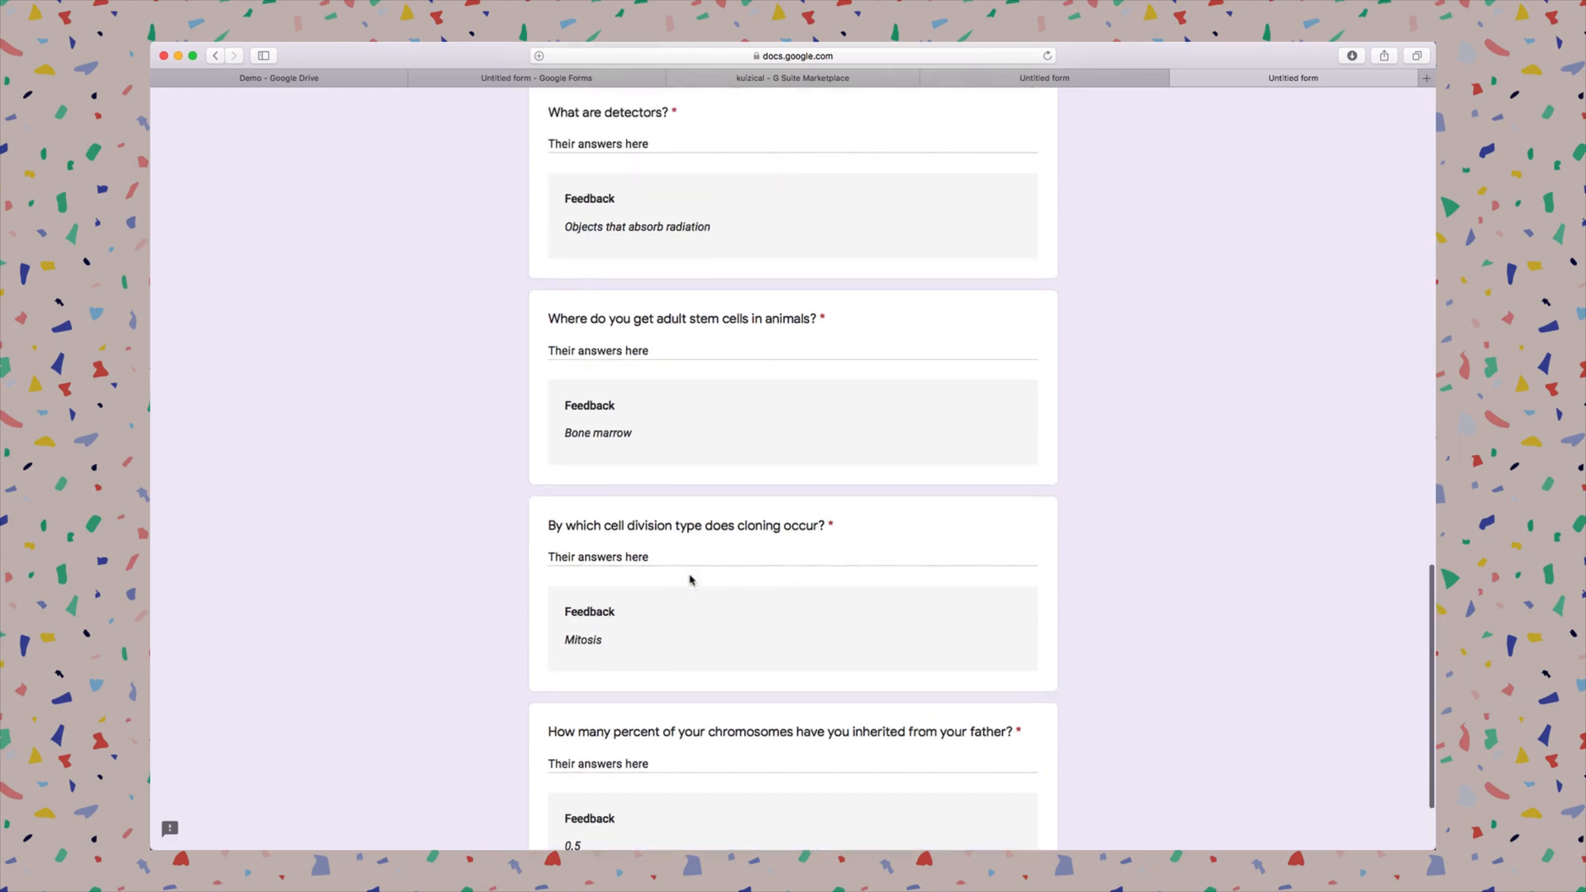
{"action": "scroll", "coordinate": [693, 582], "scroll_direction": "up", "scroll_amount": 15}
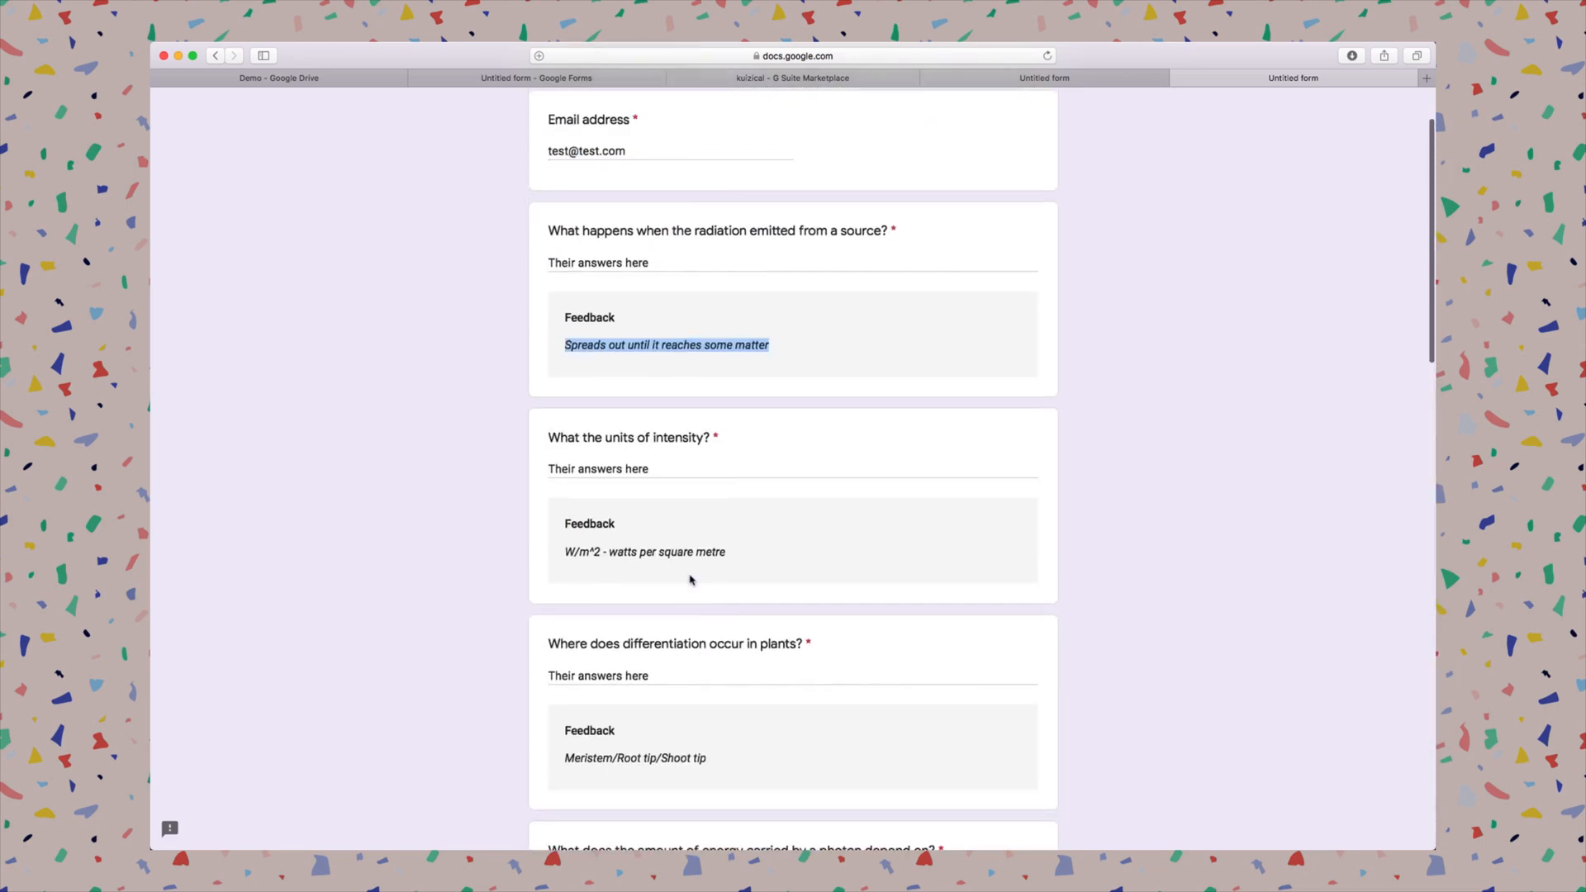
- Return to the form editor tab and close the form-sending dialog
{"action": "left_click", "coordinate": [593, 77]}
{"action": "left_click", "coordinate": [1013, 151]}
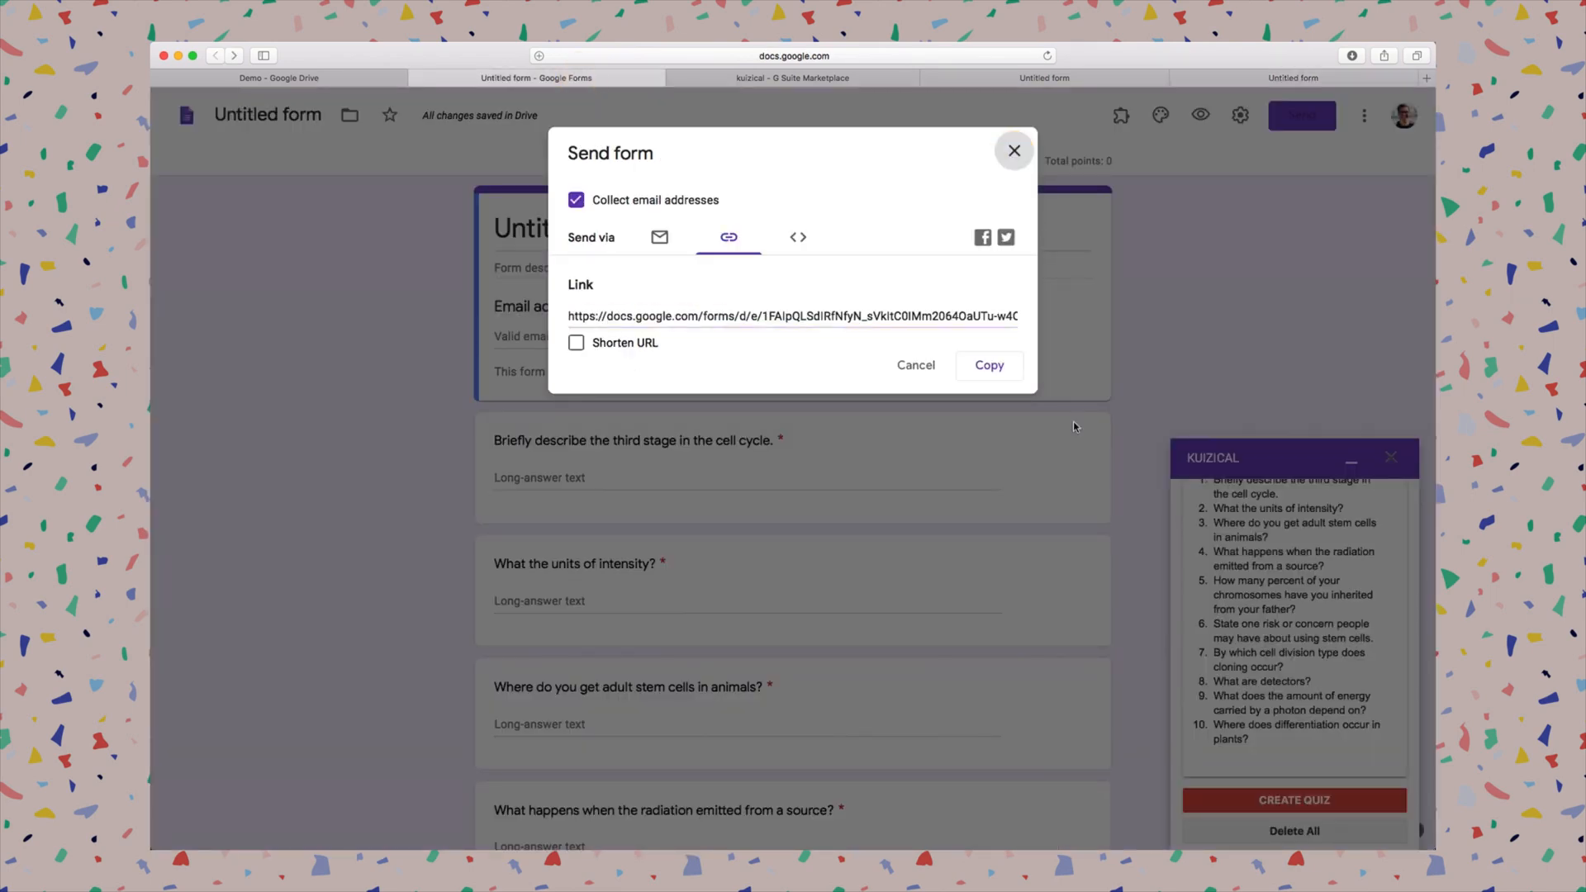